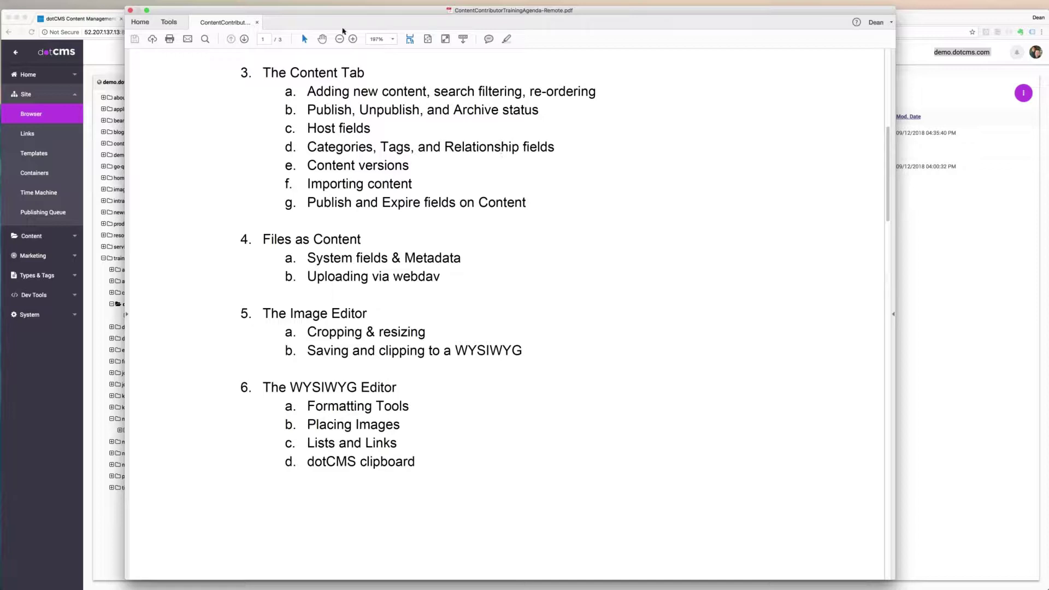
- Drag the Acrobat Reader agenda window off to the right to reveal the dotCMS site browser
left_click_drag(306, 12, 1048, 12)
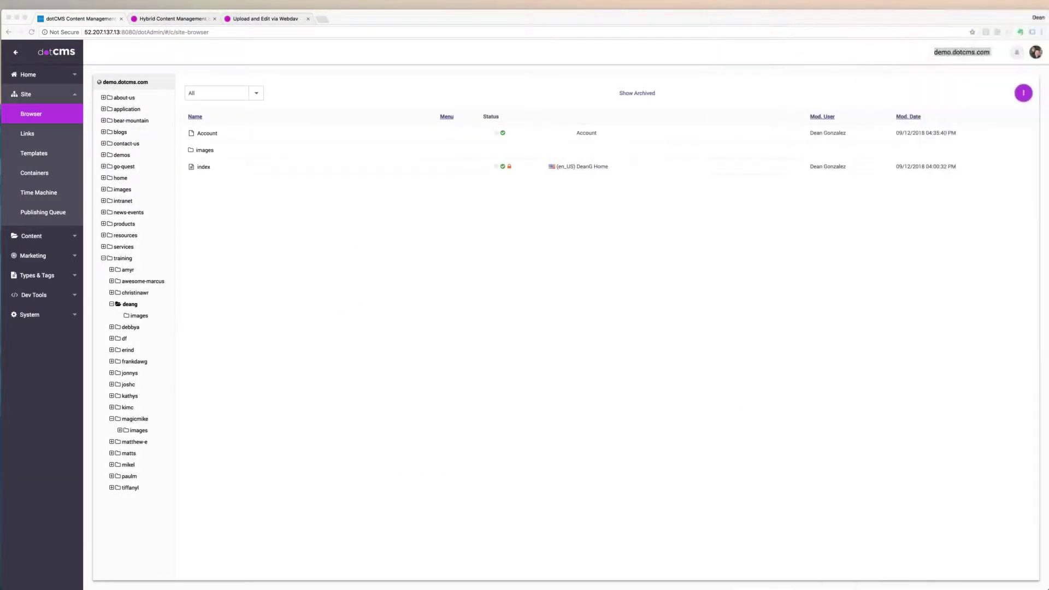
- Bring Chrome forward and go to Content > Search in the dotCMS sidebar
left_click(271, 196)
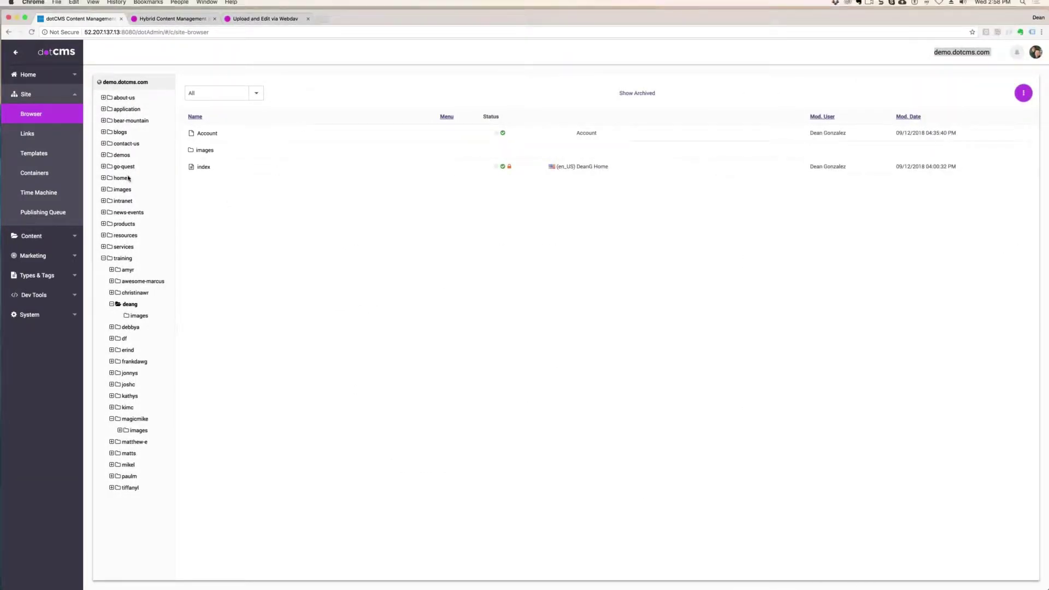
left_click(32, 96)
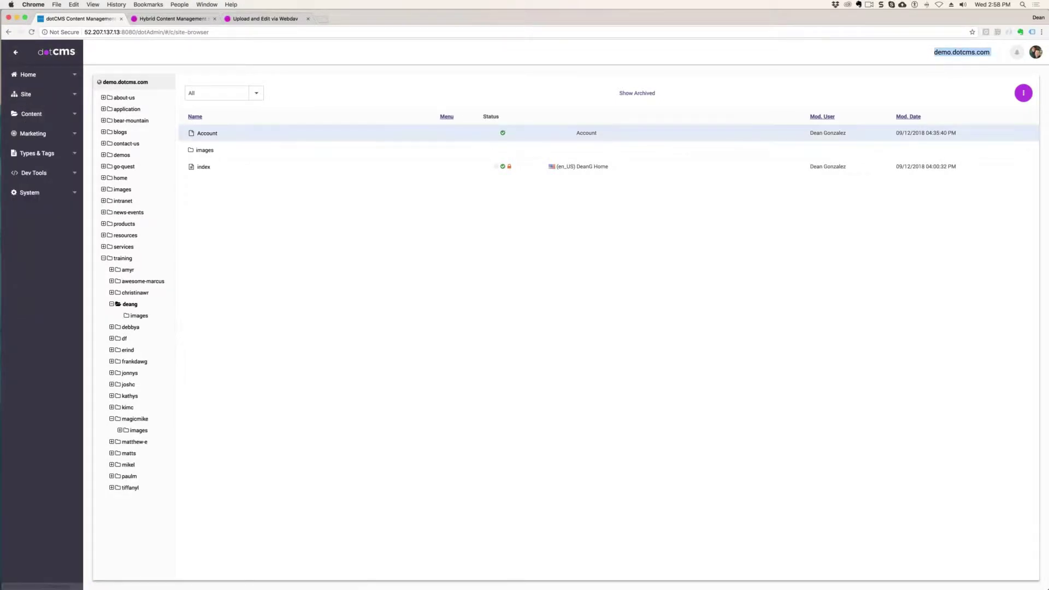
left_click(32, 114)
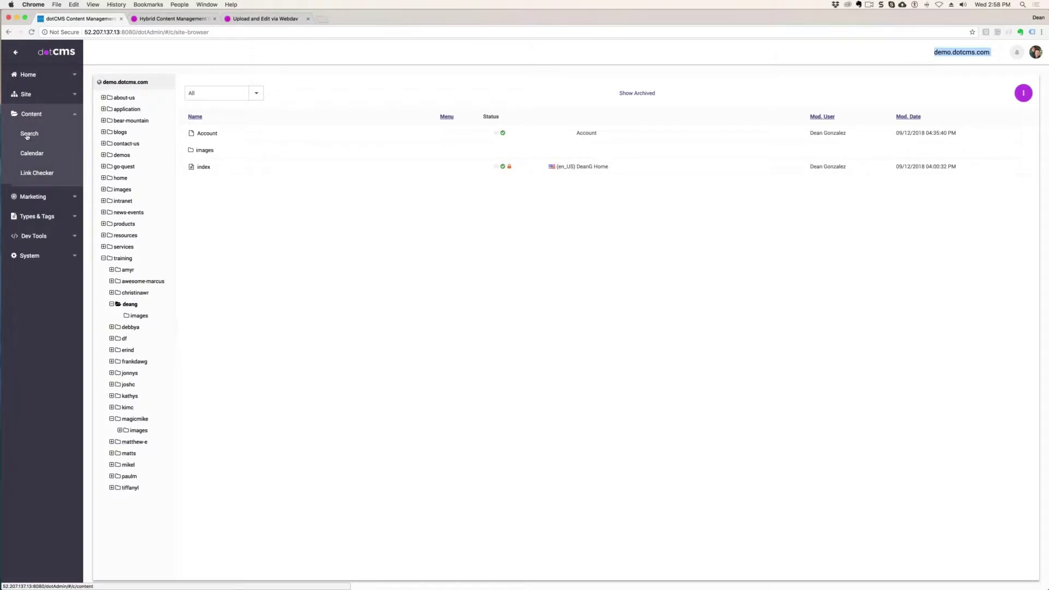
left_click(26, 135)
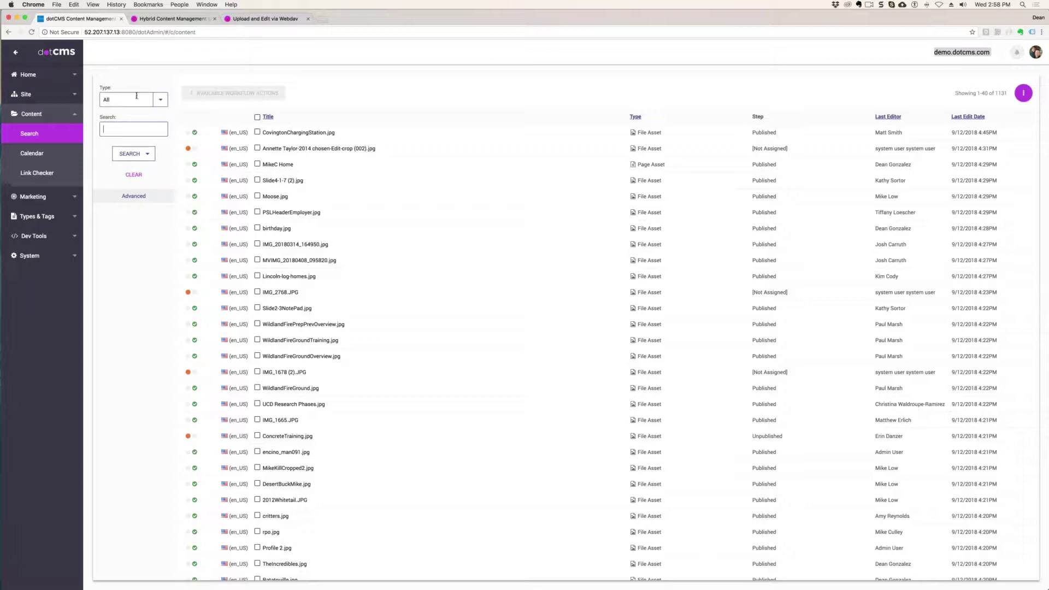
left_click_drag(118, 88, 97, 88)
left_click(118, 128)
type("Johnson")
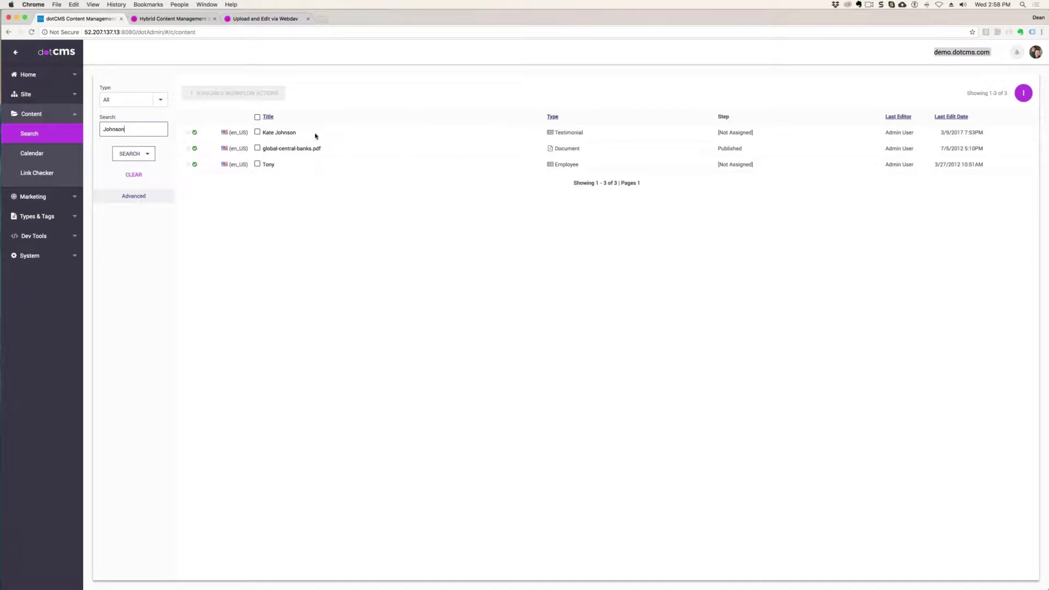
left_click_drag(315, 134, 264, 133)
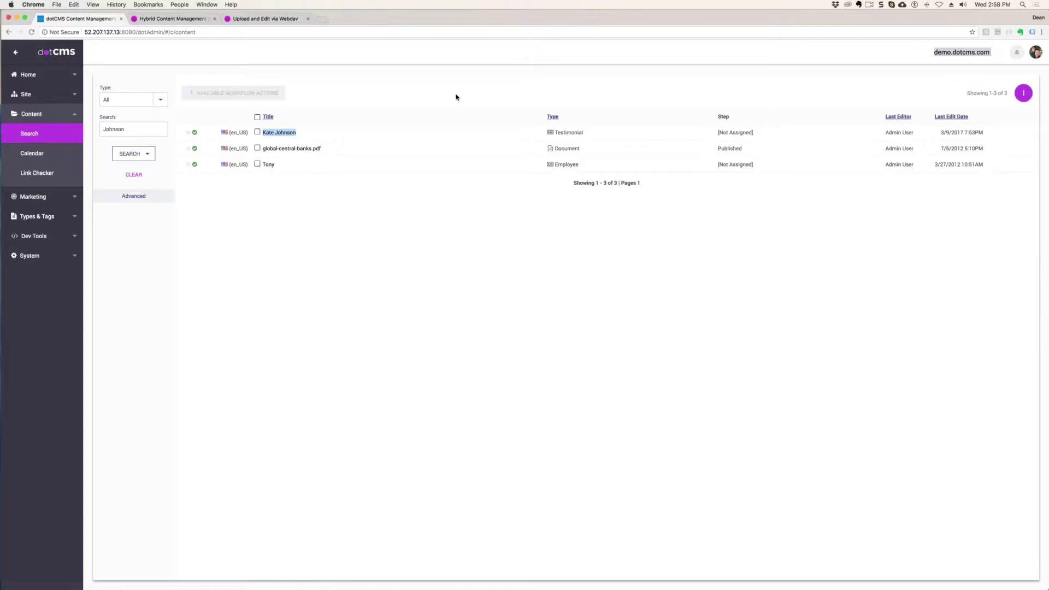
left_click_drag(580, 165, 554, 166)
left_click_drag(281, 167, 264, 165)
- Open the global-central-banks.pdf document from the search results
left_click_drag(325, 148, 261, 149)
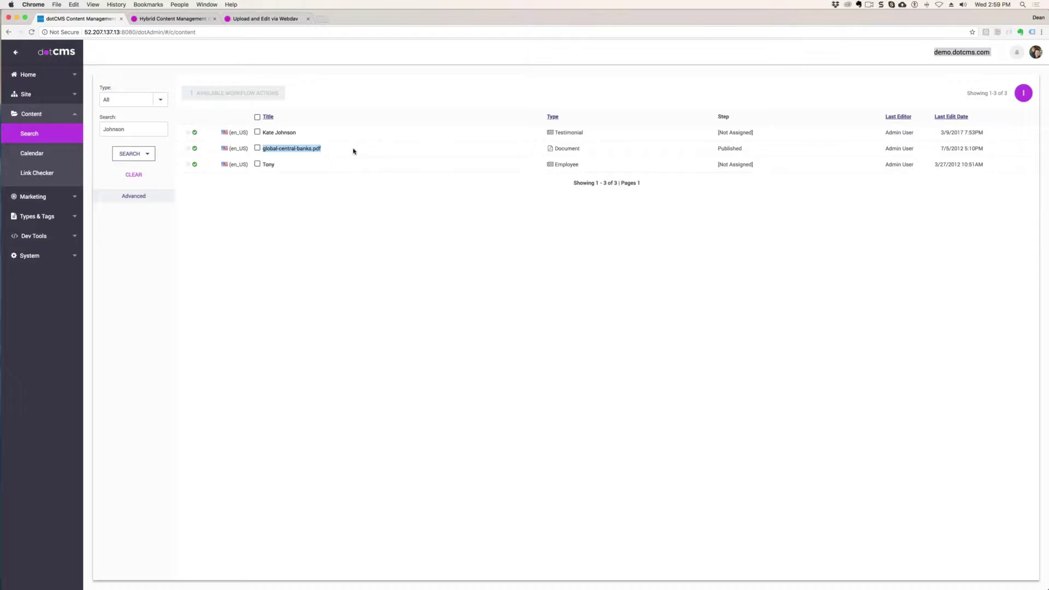
left_click(353, 148)
left_click(305, 149)
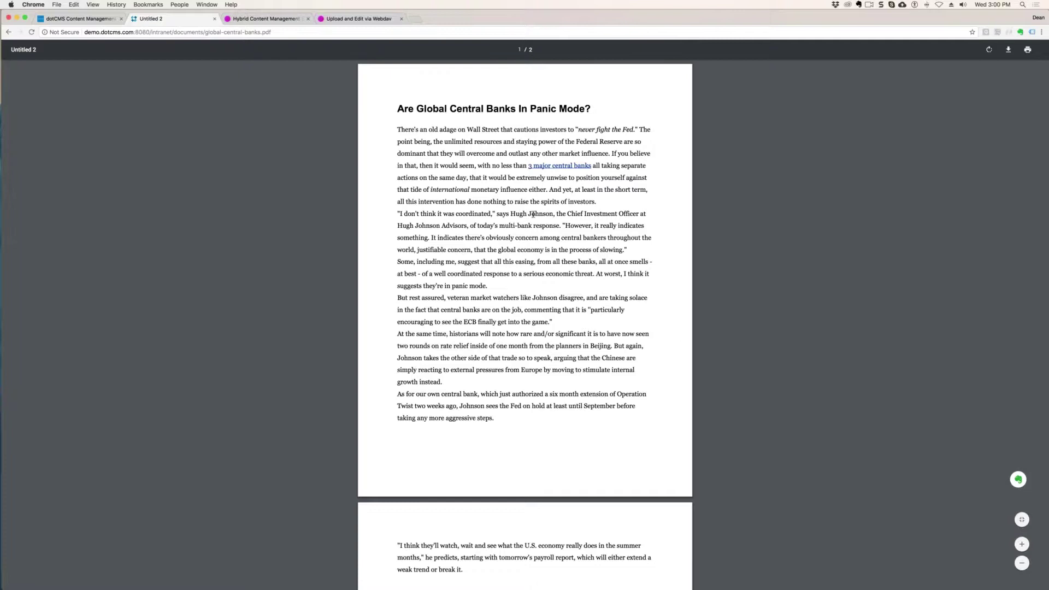
- Close the PDF tab and the Document dialog to return to the Johnson results
left_click(214, 18)
left_click(85, 20)
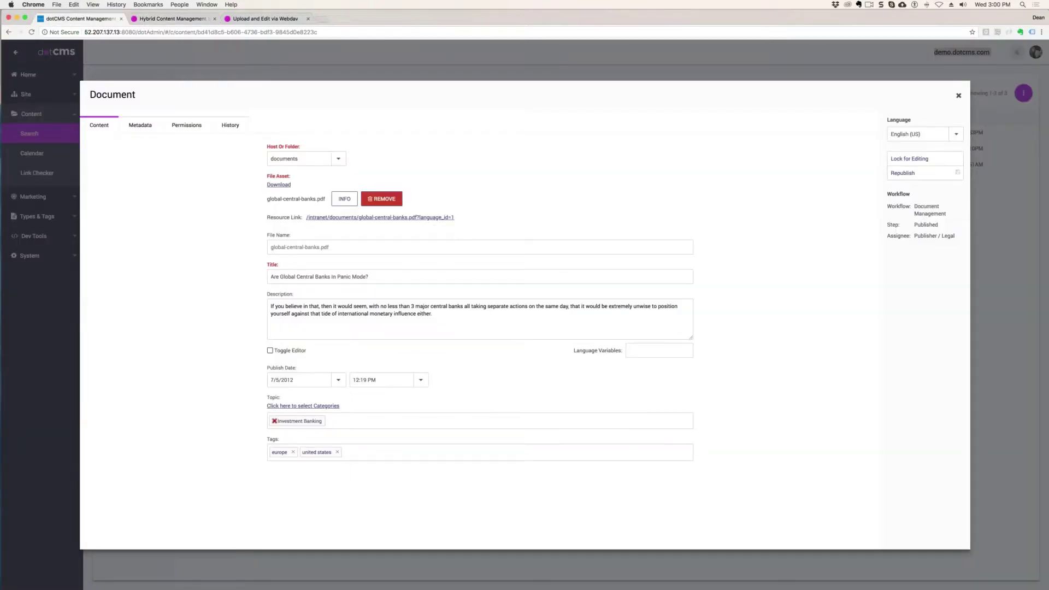
left_click(959, 96)
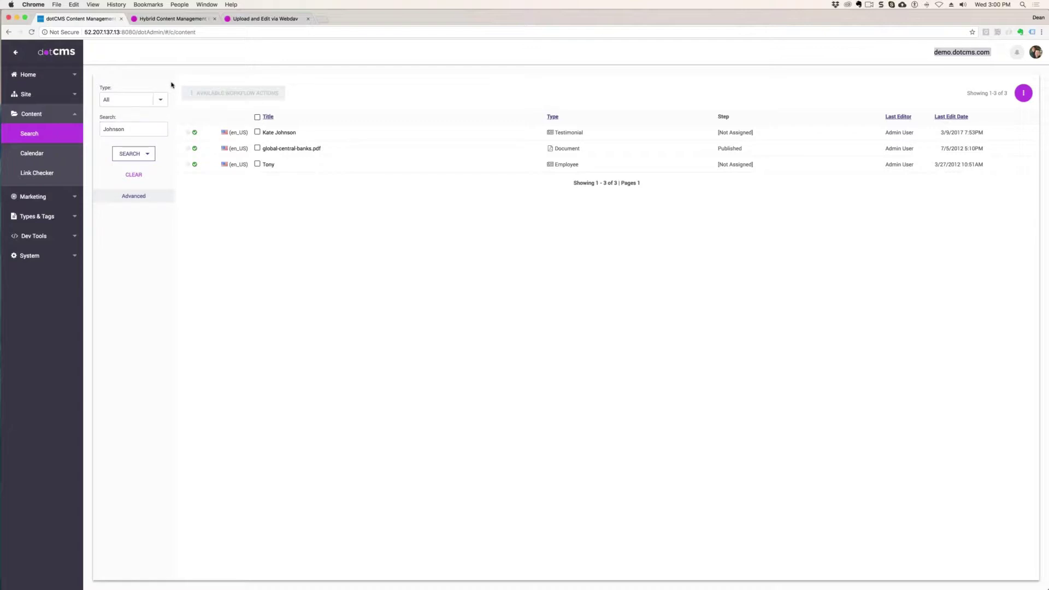
- Set Type to Content (Generic) and clear 'Johnson' from the search text
left_click(163, 103)
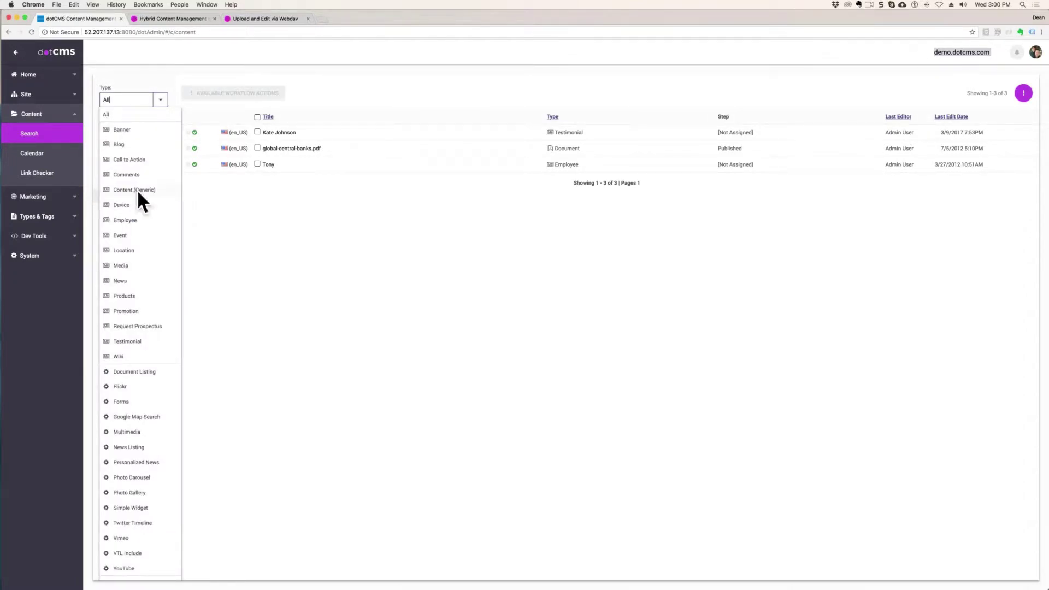
left_click(127, 192)
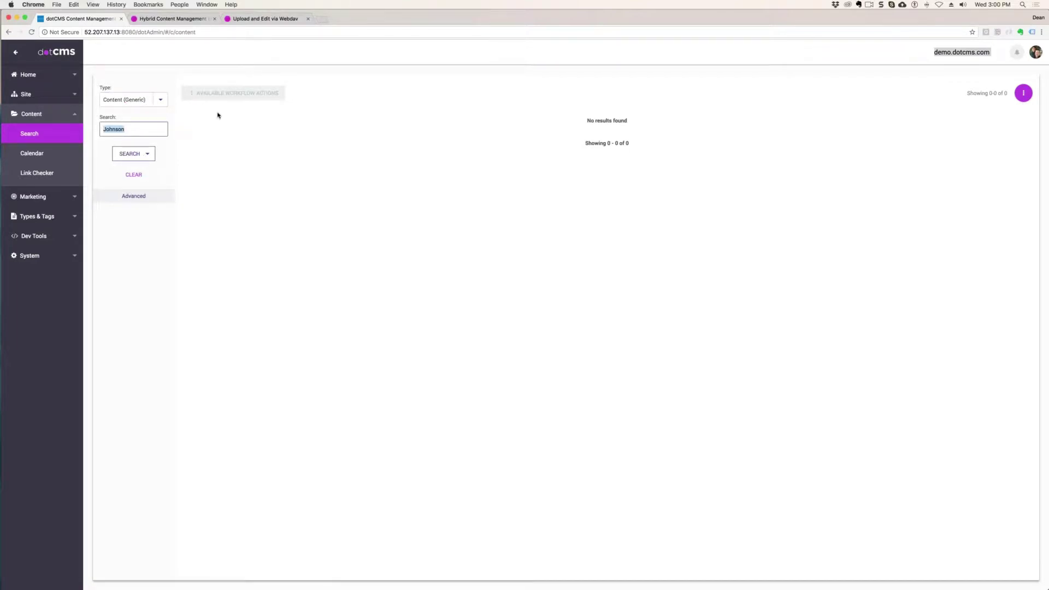
key("BackSpace")
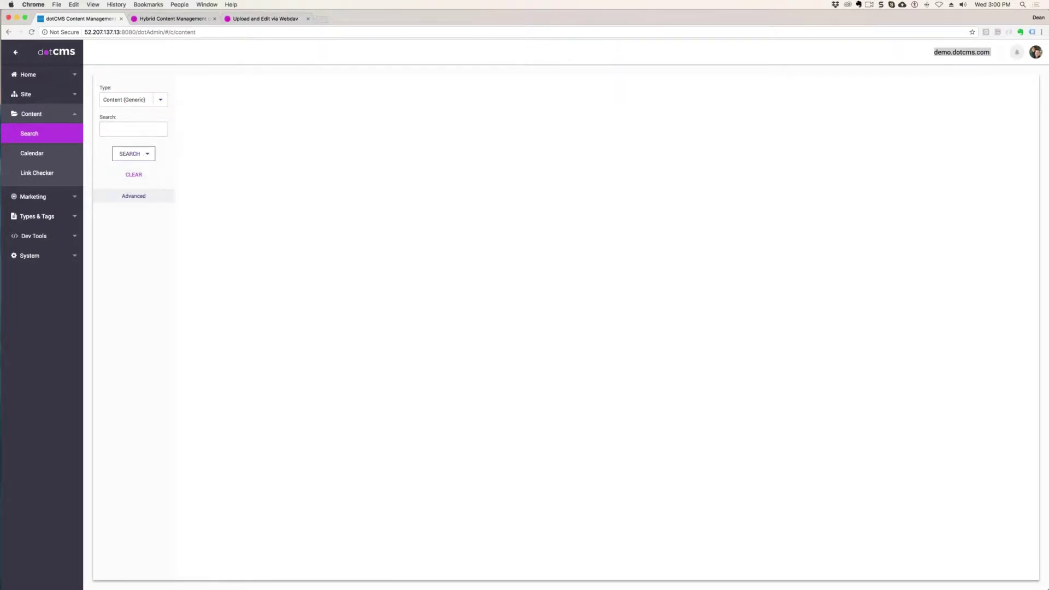
key("Return")
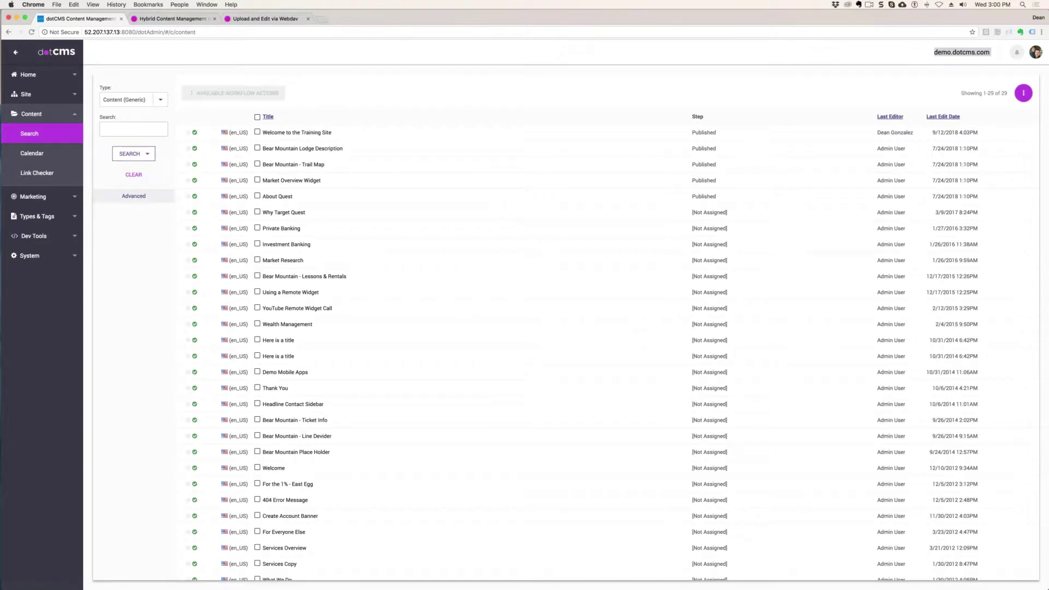
- Set advanced filters to System Workflow, Published step, and all languages
left_click(133, 196)
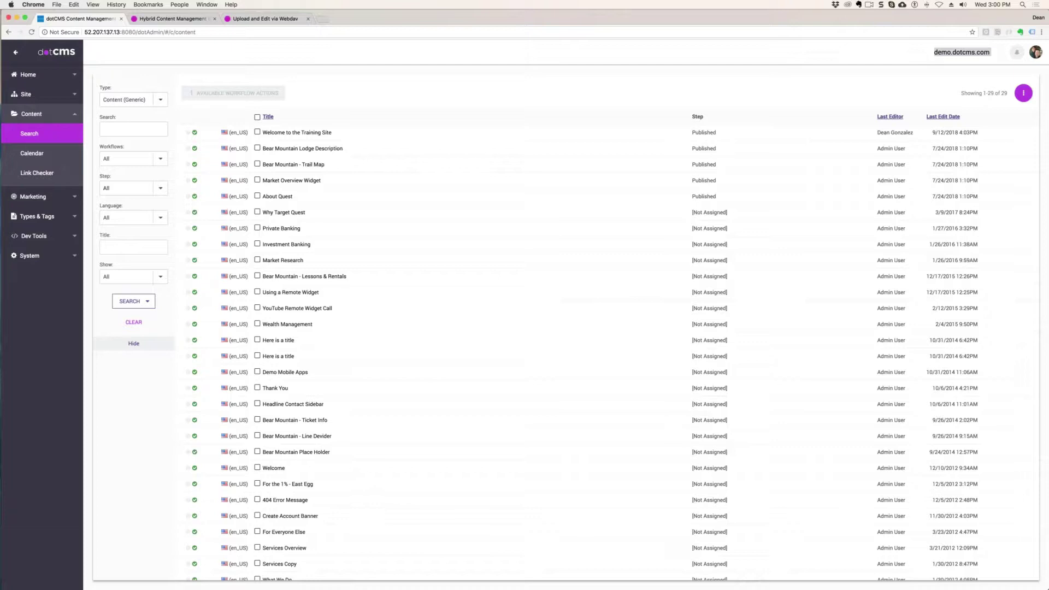
left_click(161, 160)
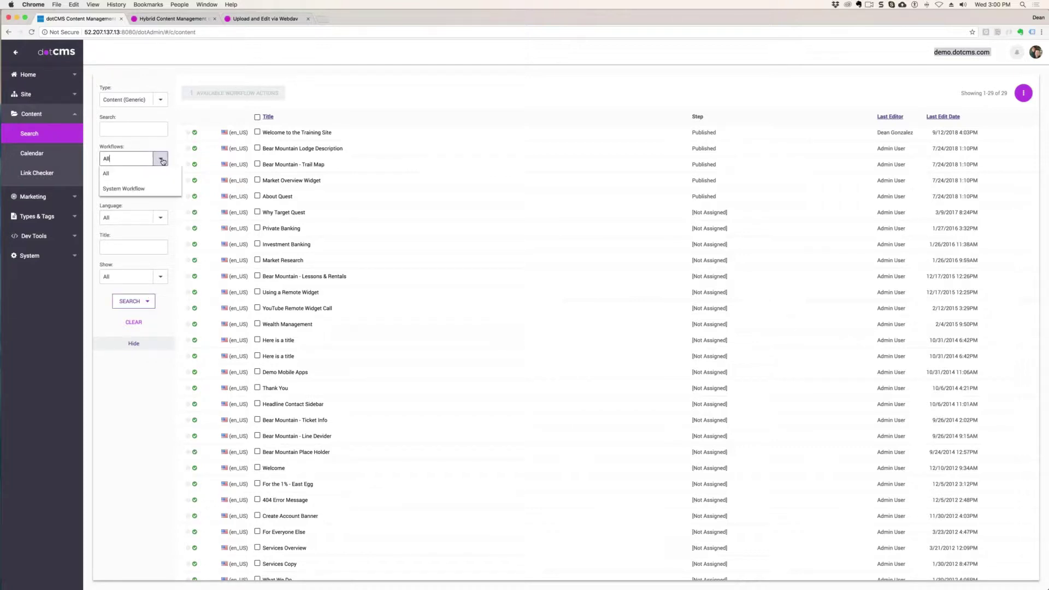
left_click(119, 189)
left_click(156, 189)
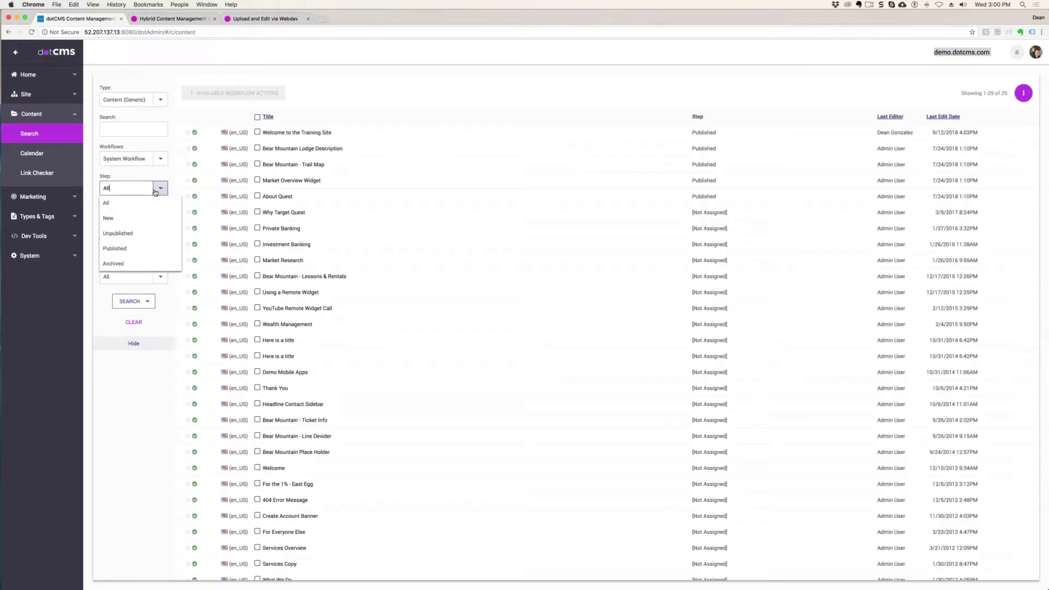
left_click(118, 233)
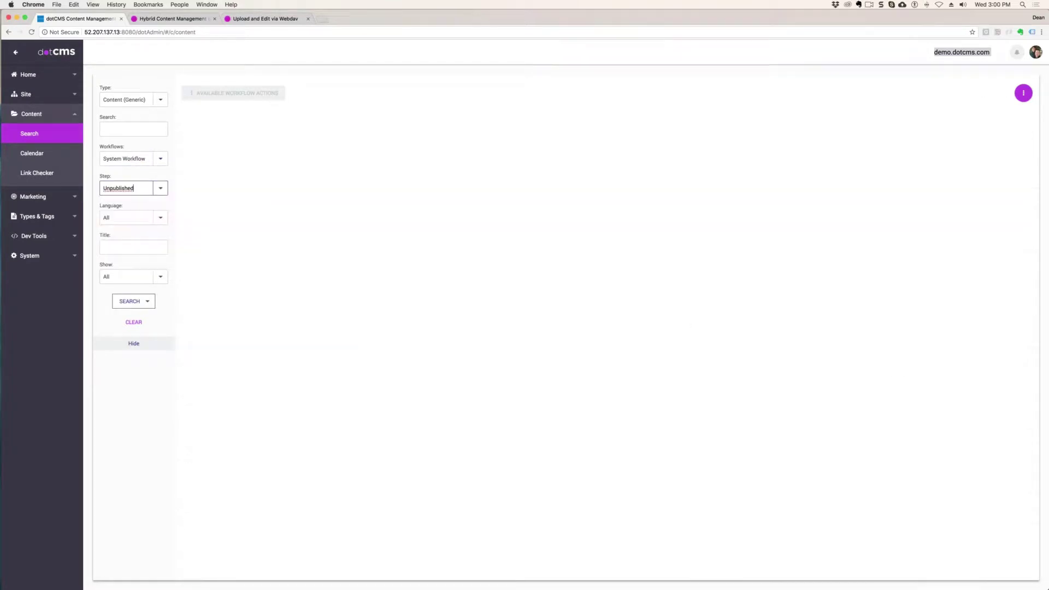
left_click(160, 189)
left_click(117, 248)
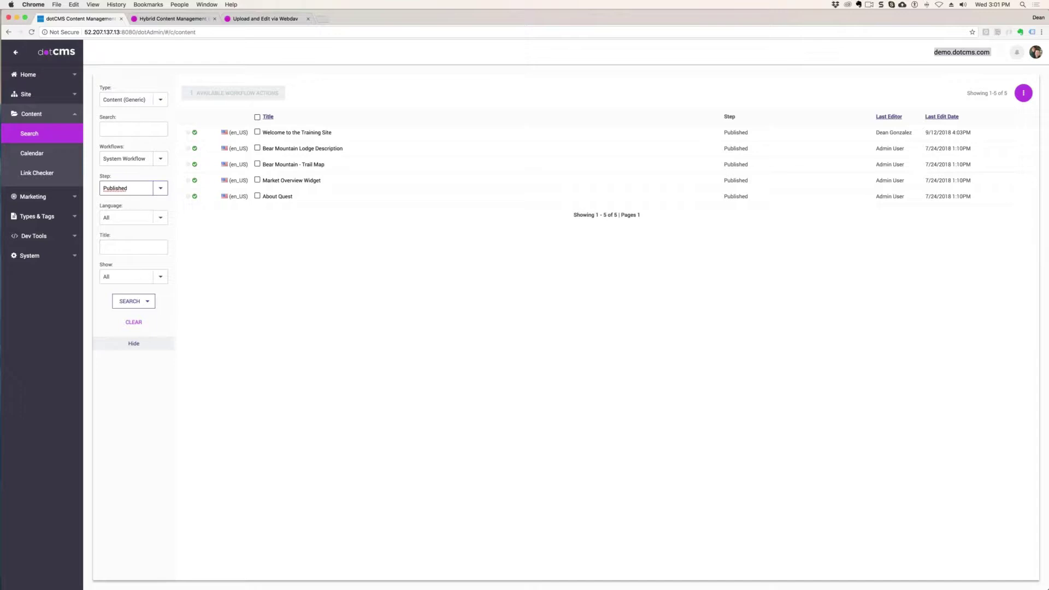
left_click(156, 221)
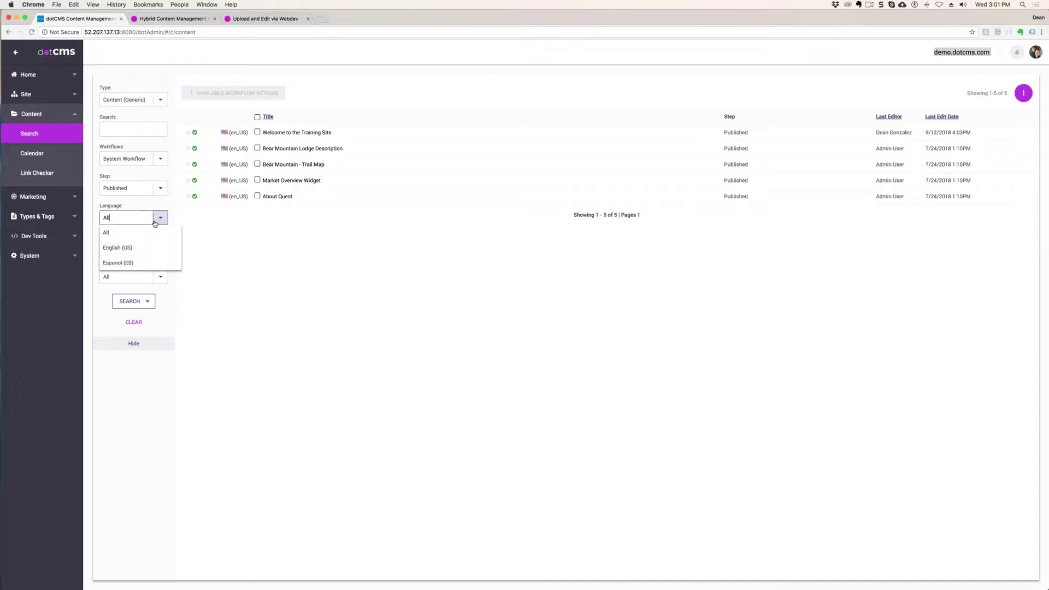
left_click(120, 265)
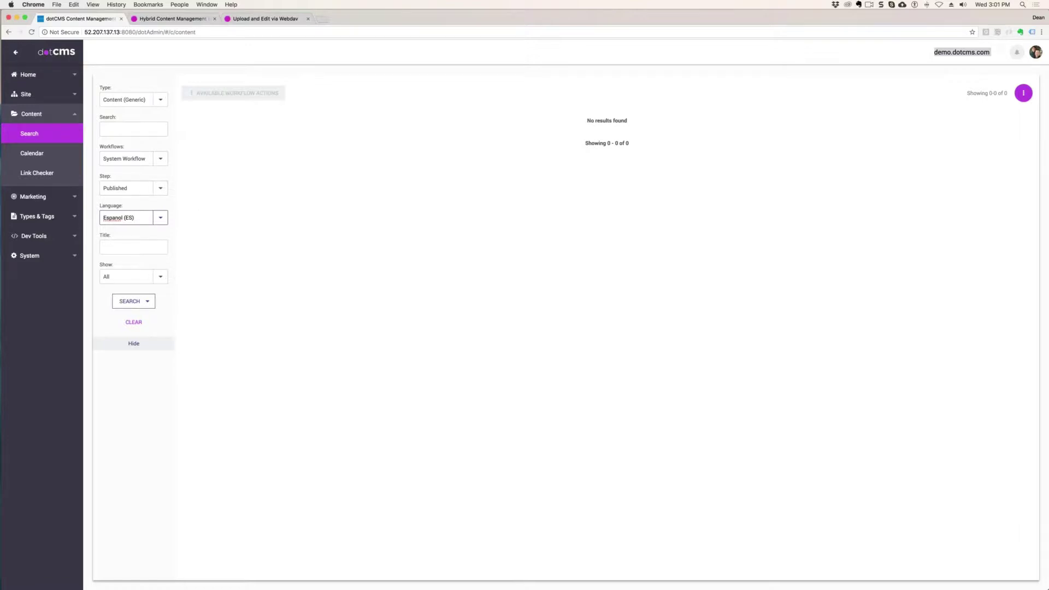
left_click(160, 219)
left_click(113, 236)
- Filter titles by 'Bea' to list the two Bear Mountain items
left_click(135, 244)
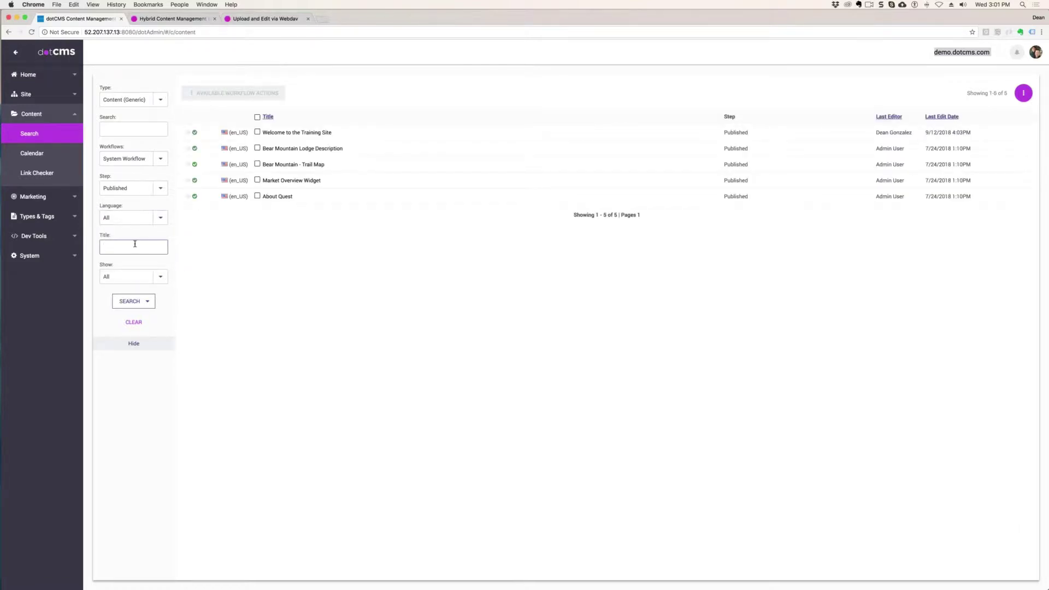
type("Quest")
type("ea")
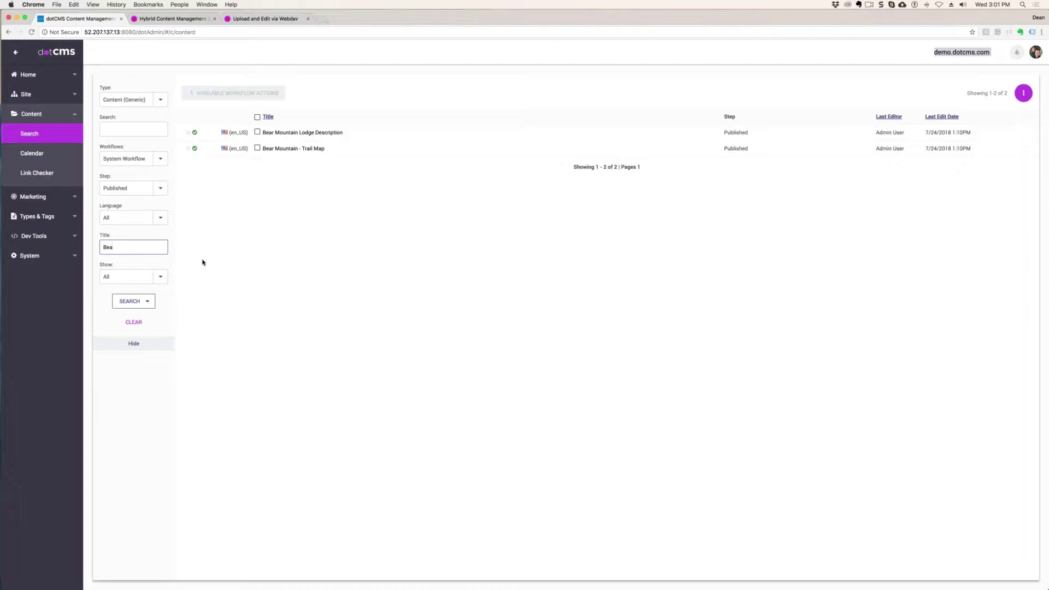
- Reset the search filters and set Type to Content (Generic), listing all 29 items
left_click(134, 344)
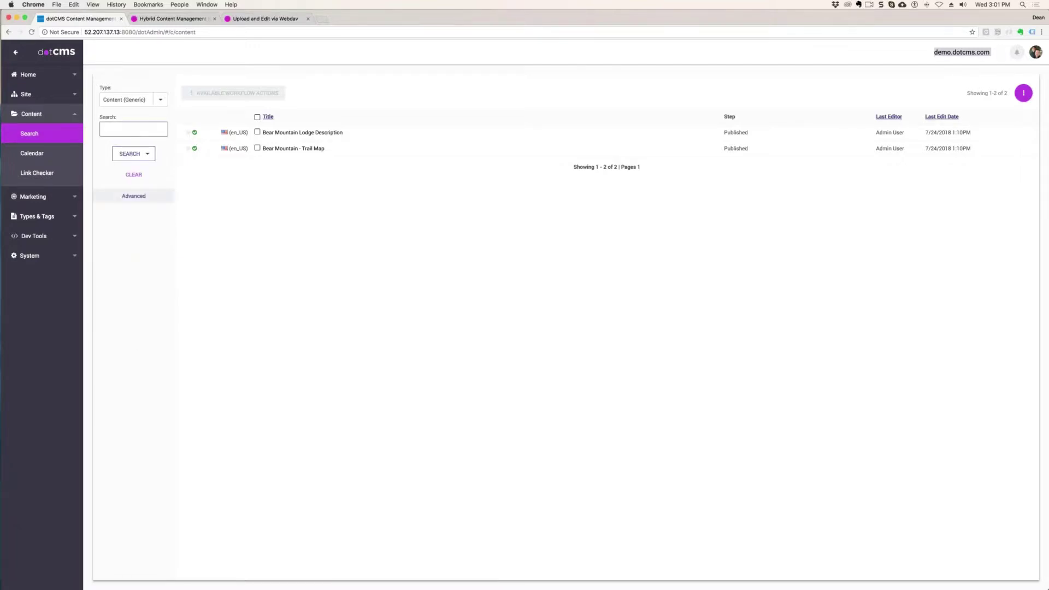
left_click(133, 175)
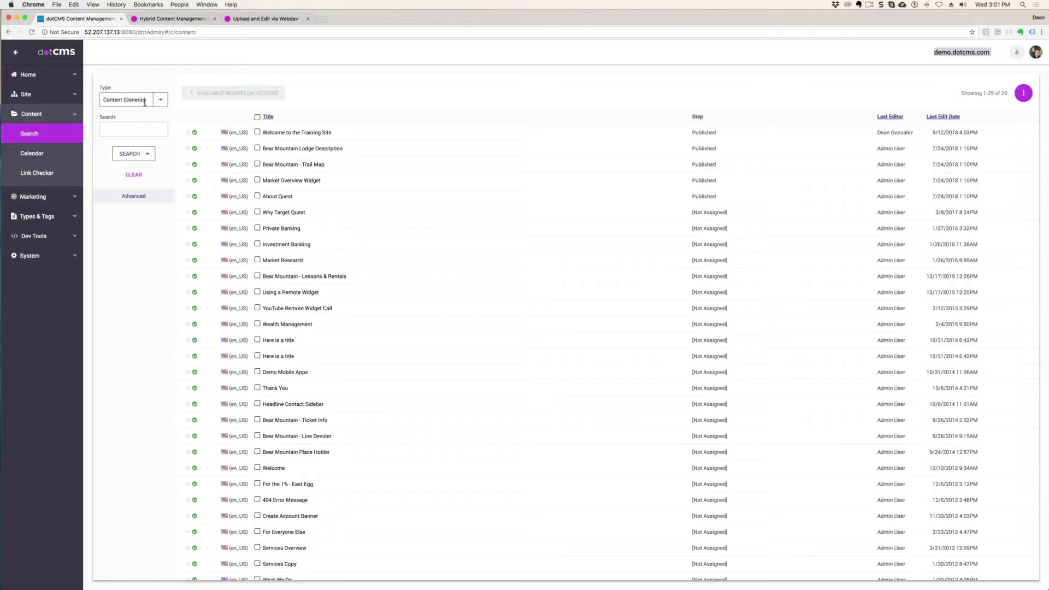
left_click(104, 100)
left_click(143, 99)
left_click_drag(143, 100, 105, 97)
type("Con")
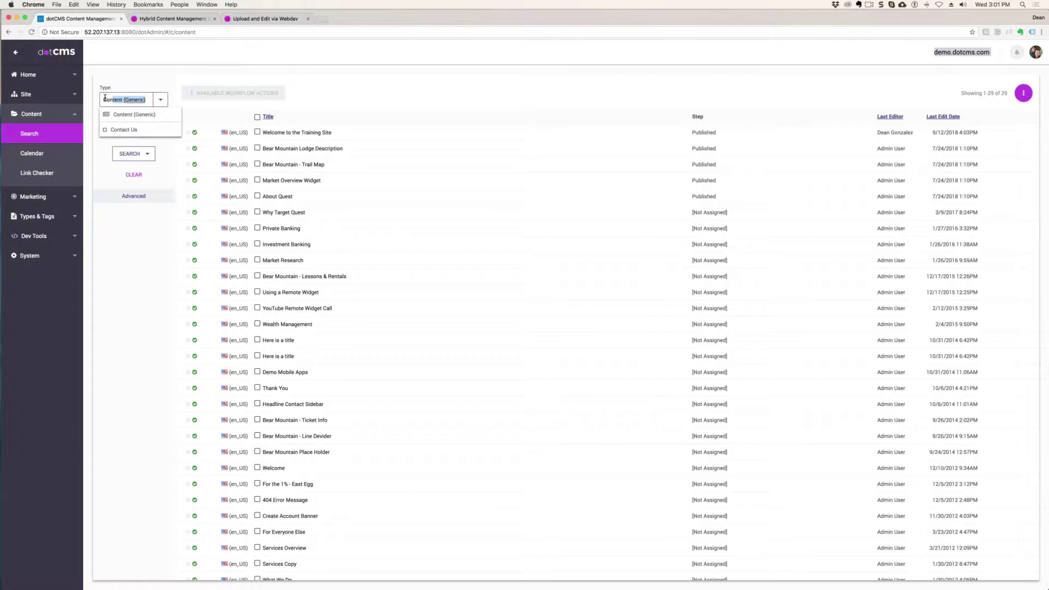
type("t")
left_click(137, 116)
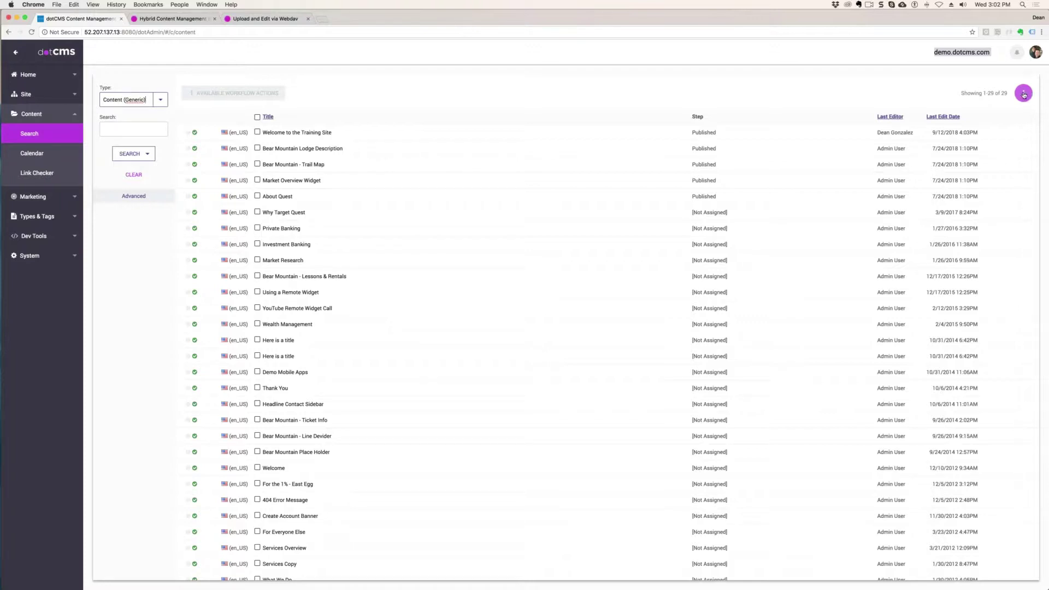
- Add a new Content (Generic) item titled '<trainee's name> Training Home Message'
left_click(1022, 94)
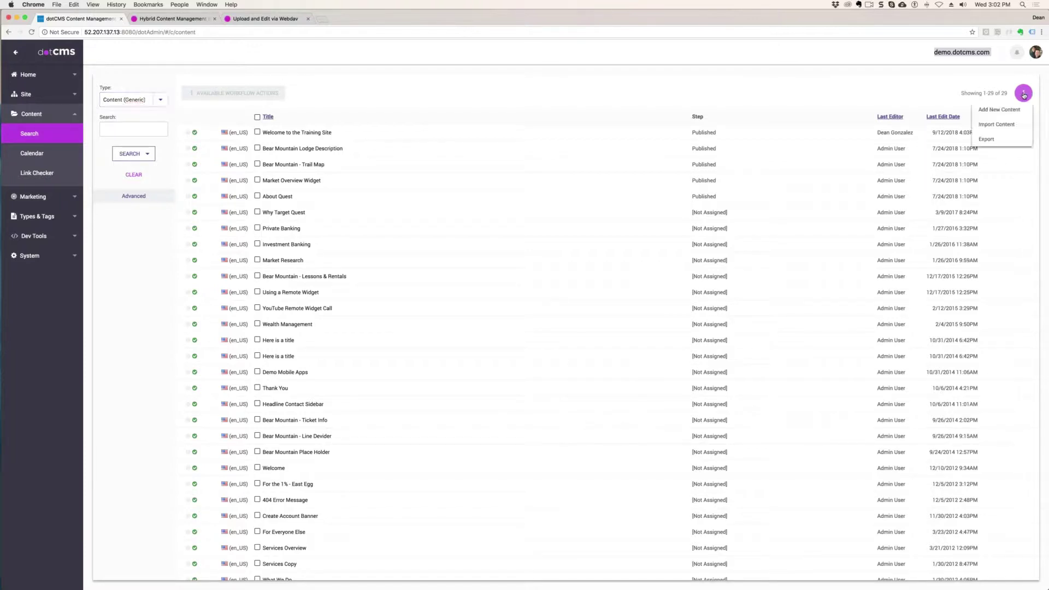
left_click(998, 110)
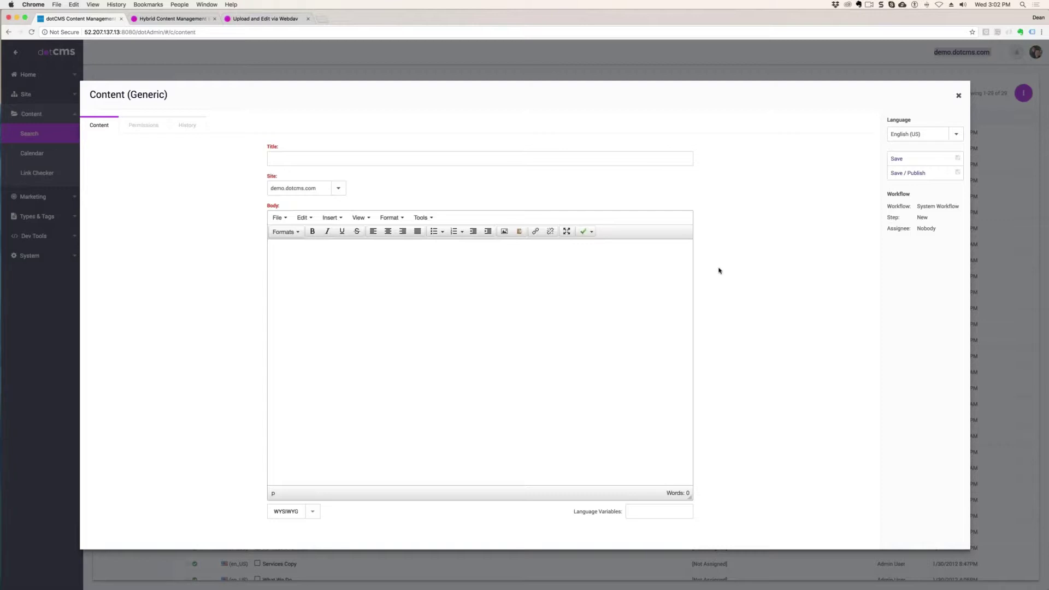
left_click(348, 161)
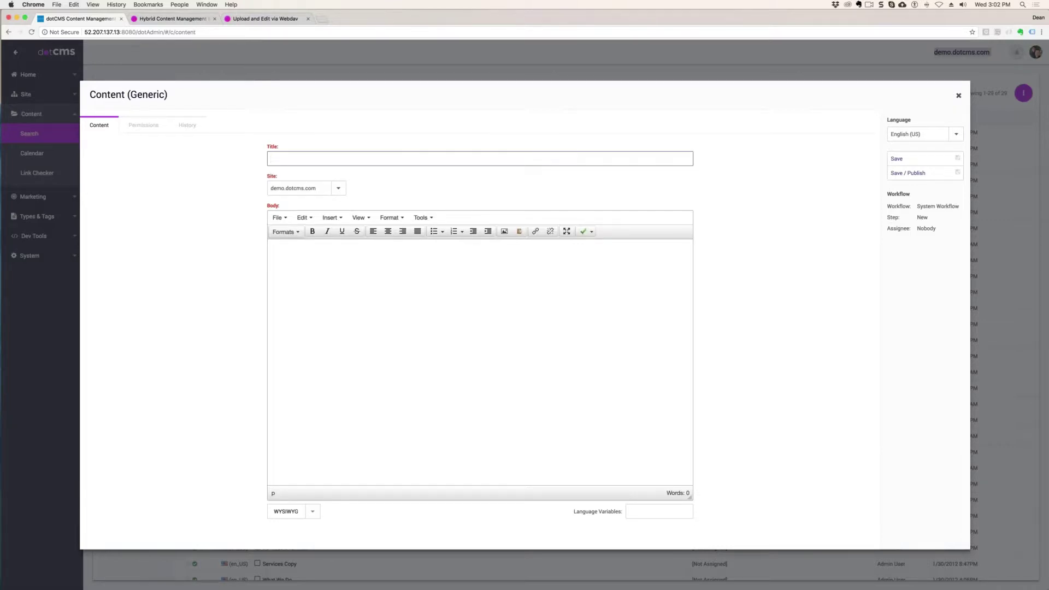
type("Deang Training Home Message")
key("alt+Left")
key("alt+Left")
key("alt+Left")
key("shift+alt+Left")
left_click(398, 297)
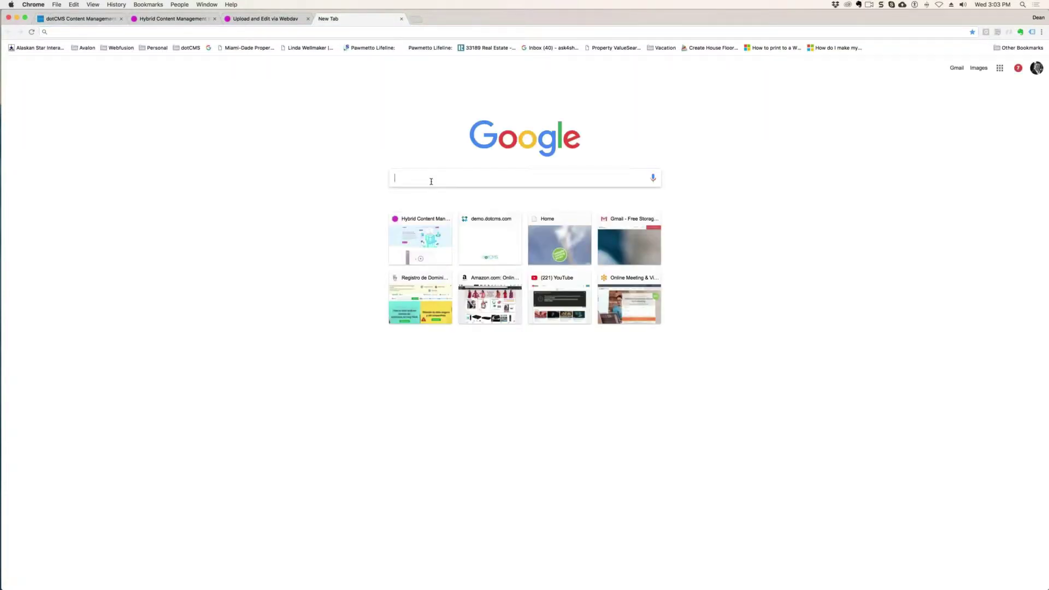
- Search 'lorem' and copy three Bacon Ipsum filler paragraphs
type("lorem ipsum")
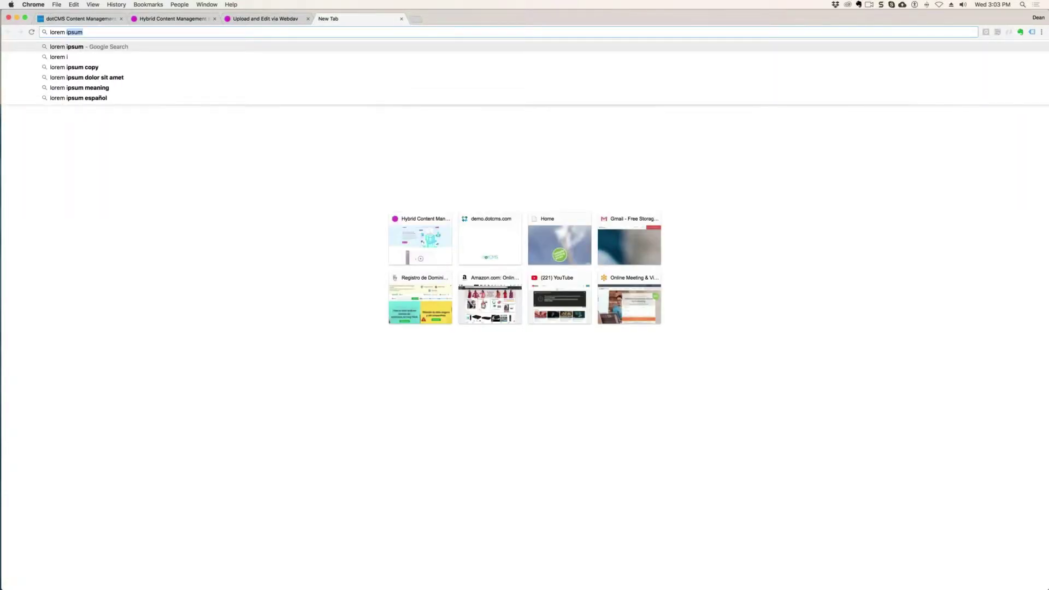
key("Return")
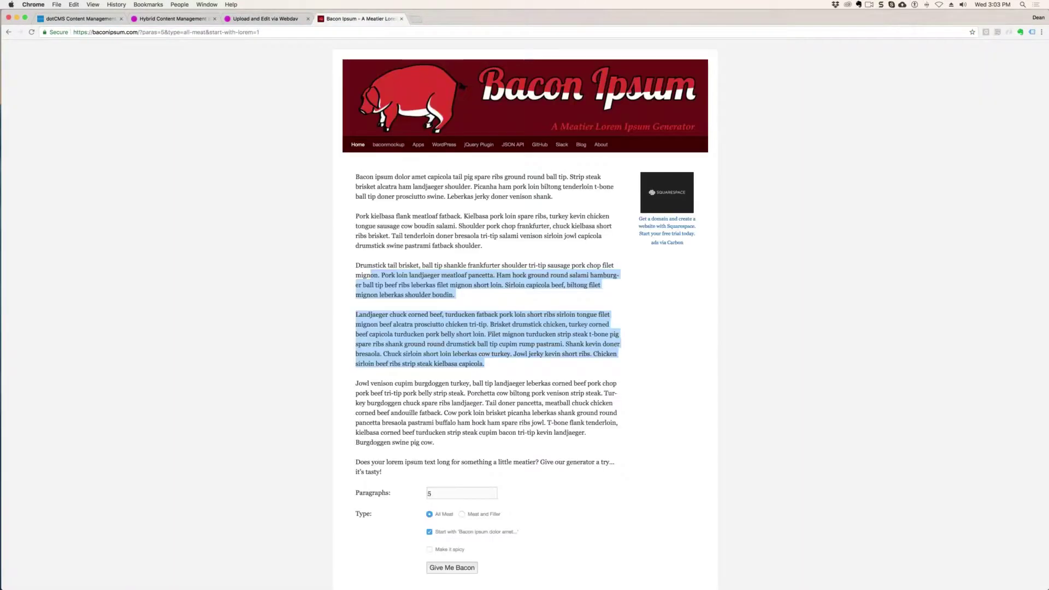
left_click_drag(366, 274, 353, 218)
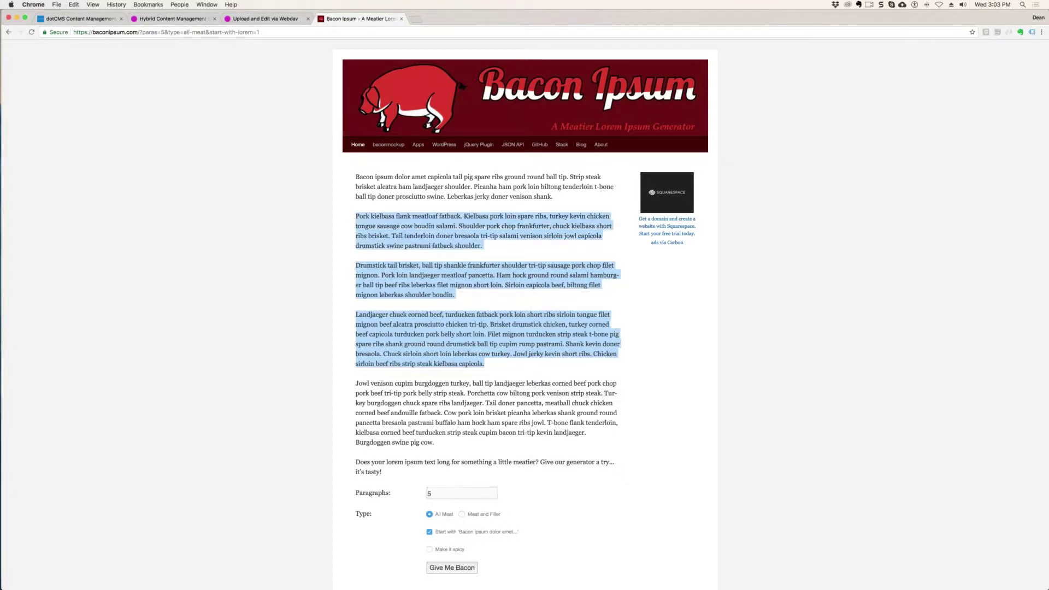
key("super+c")
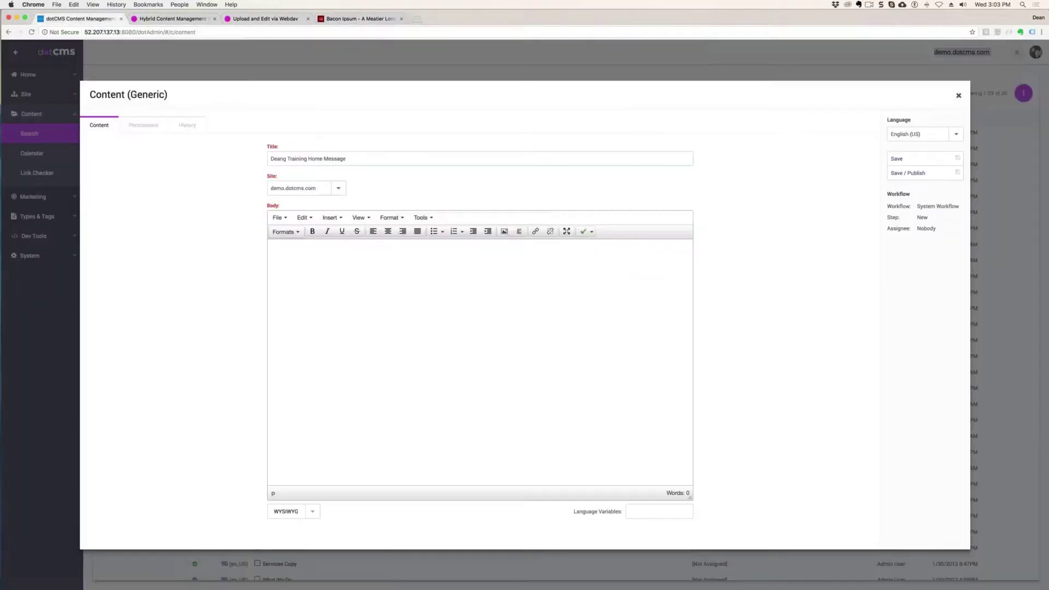
- Paste the Bacon Ipsum text twice into Body for six paragraphs, then bring up the image clipboard
left_click(76, 19)
key("super+v")
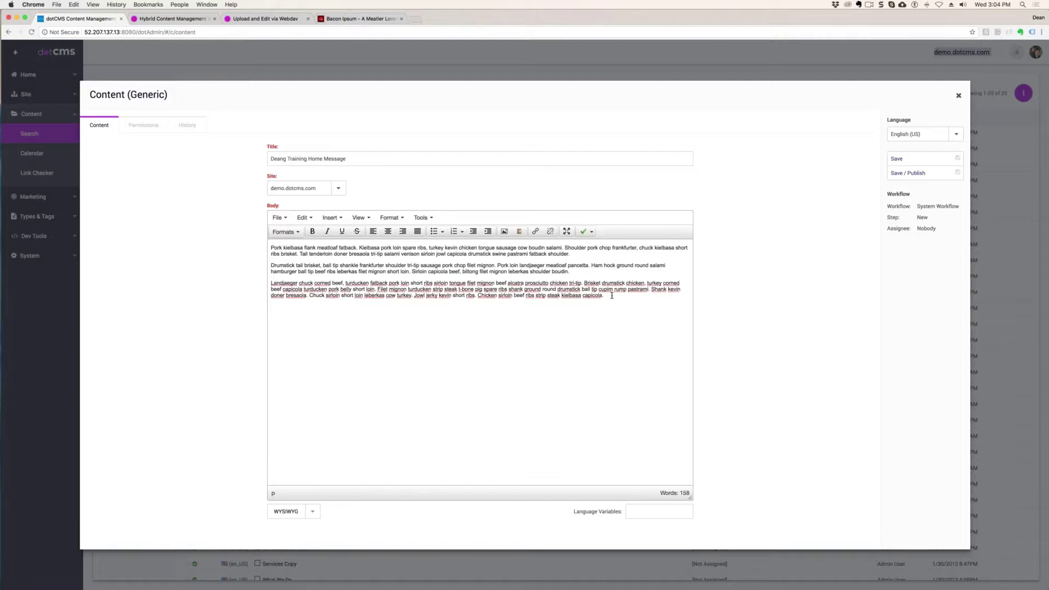
key("super+v")
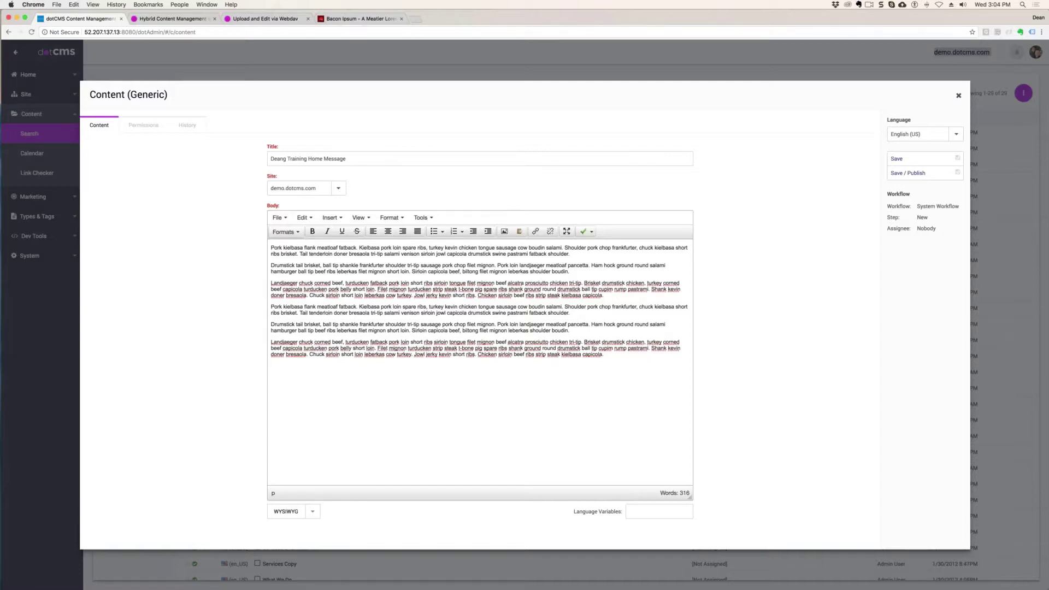
left_click(271, 248)
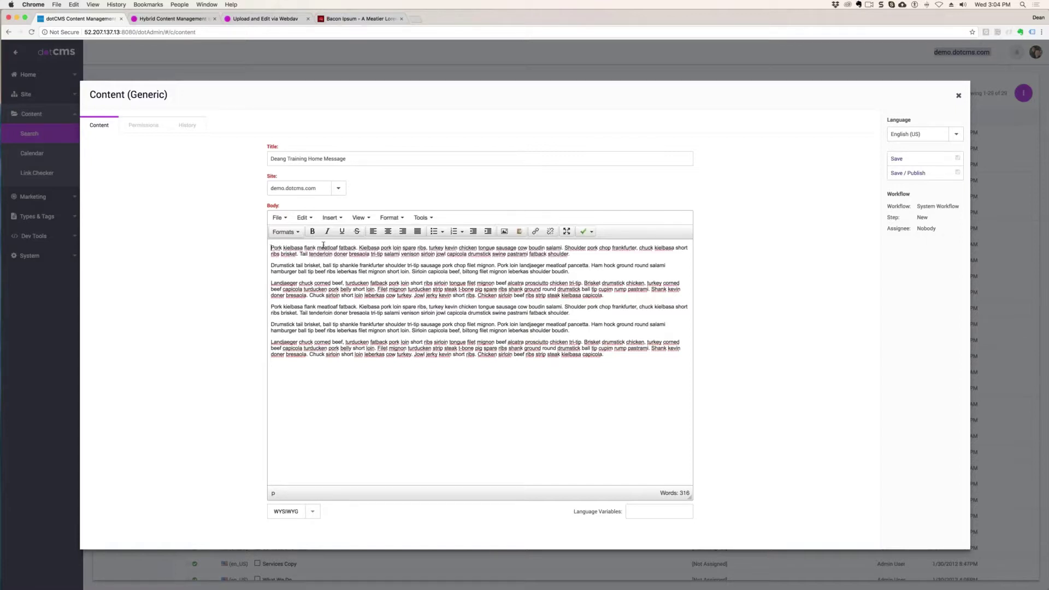
left_click(519, 233)
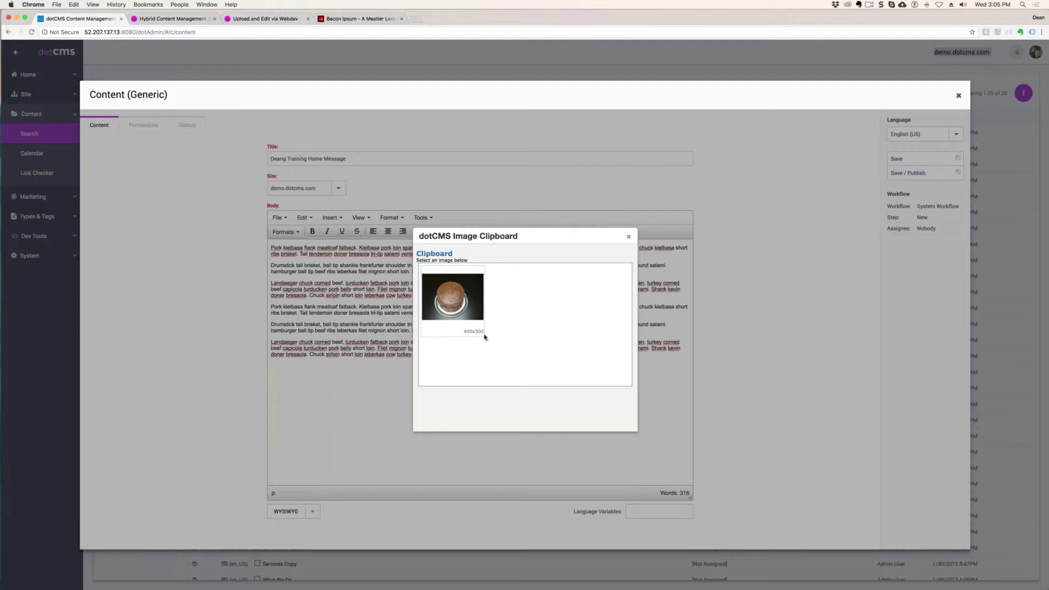
- Insert the 400x300 cake image from the Image Clipboard before the first paragraph
left_click(483, 335)
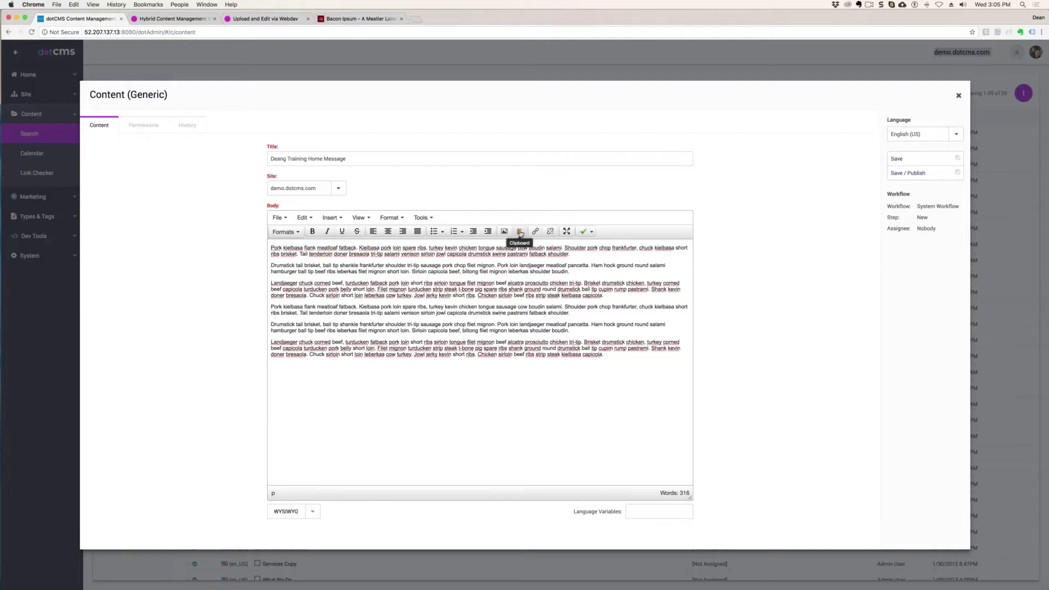
left_click(520, 234)
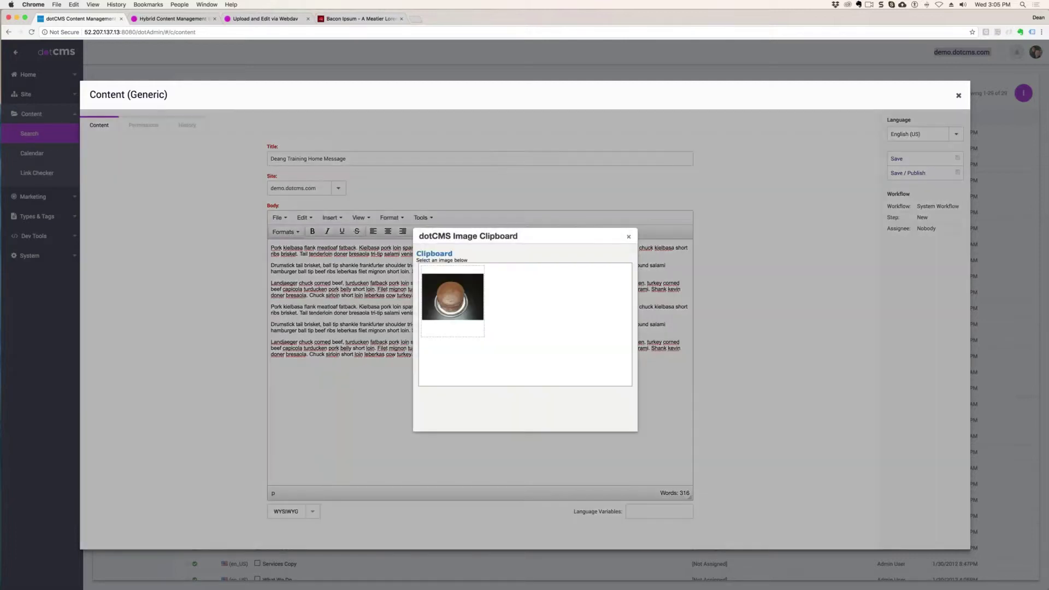
left_click(449, 295)
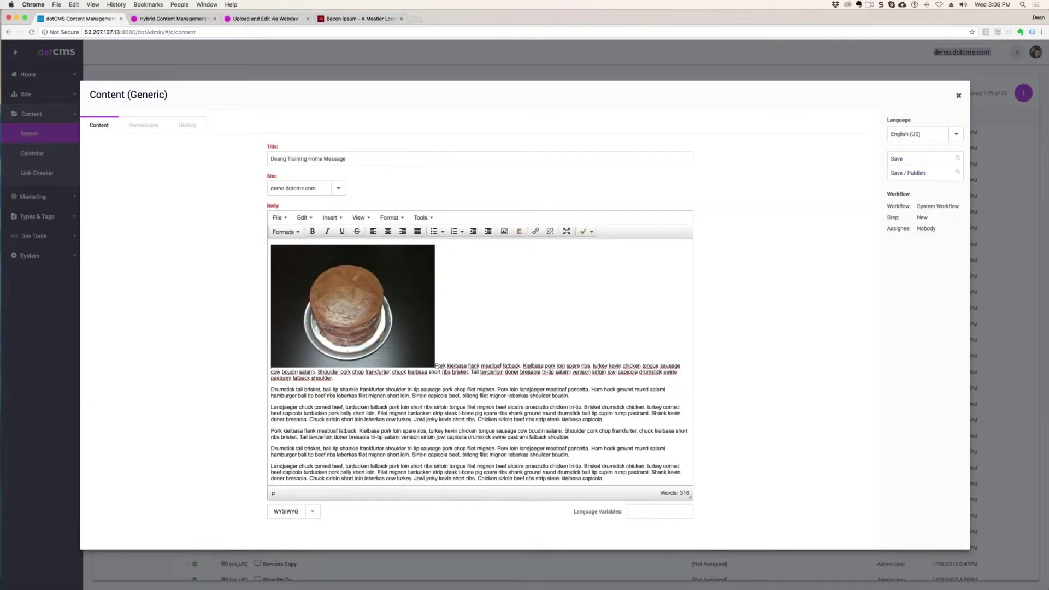
- Undo the accidental move of the cake image, then align the image right
left_click(421, 295)
left_click_drag(421, 295, 333, 366)
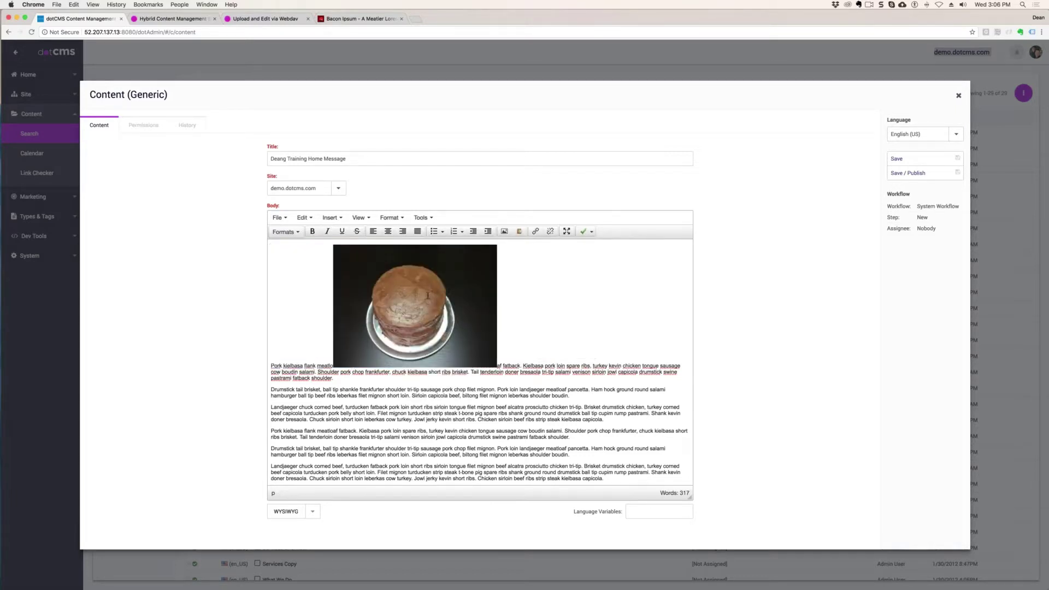
key("super+z")
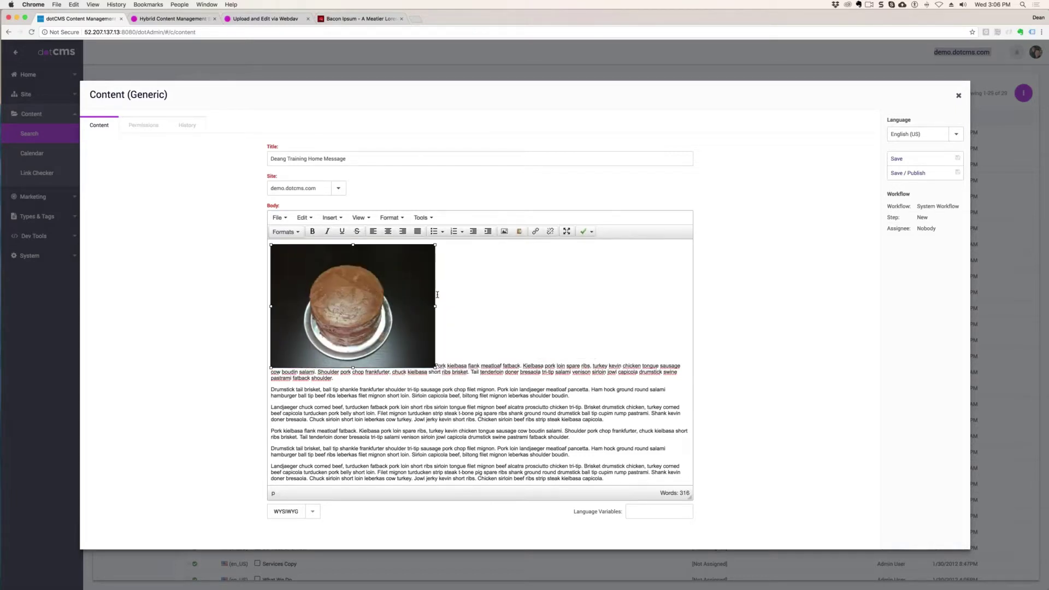
left_click(296, 295)
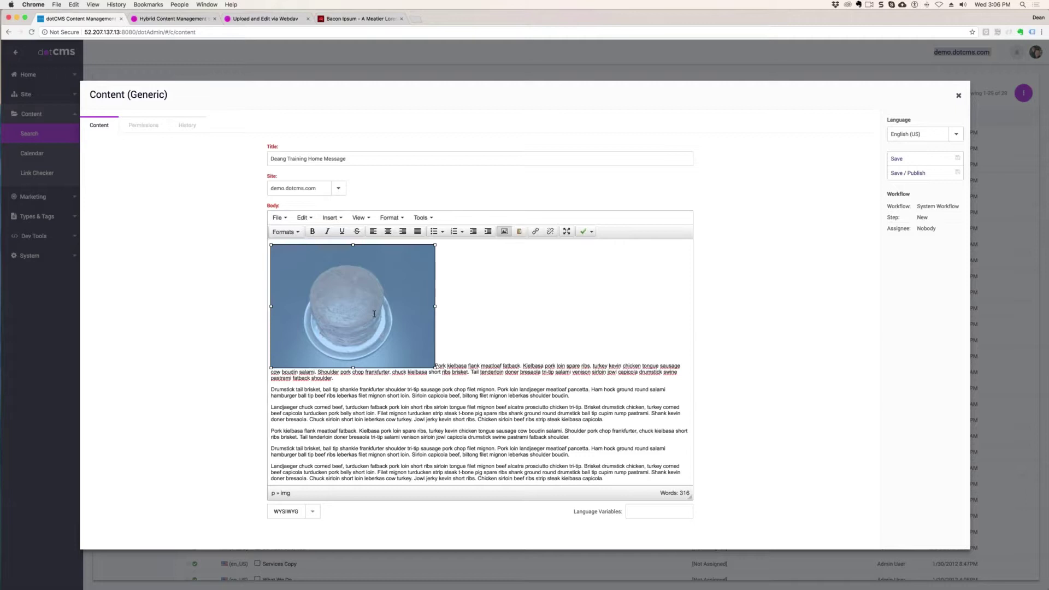
left_click(400, 232)
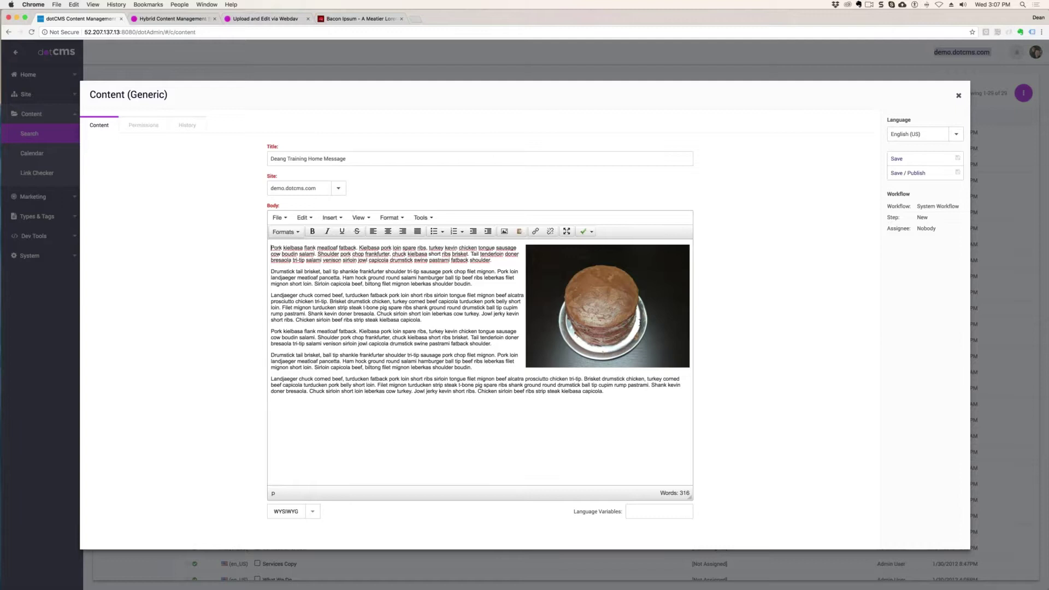
left_click(618, 311)
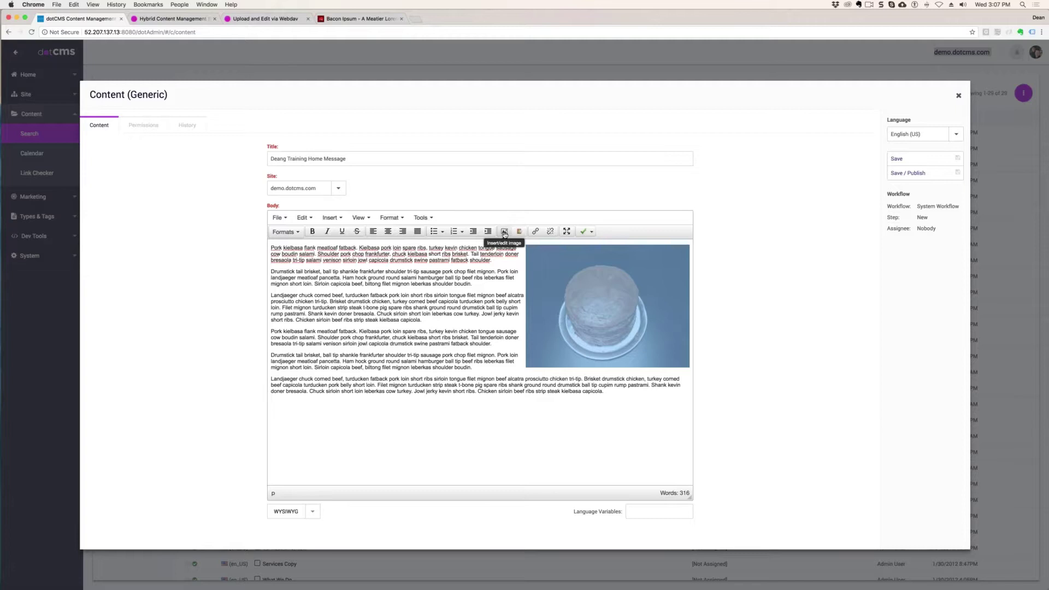
- Open the cake image's properties and give it the description 'My Cake'
left_click(505, 233)
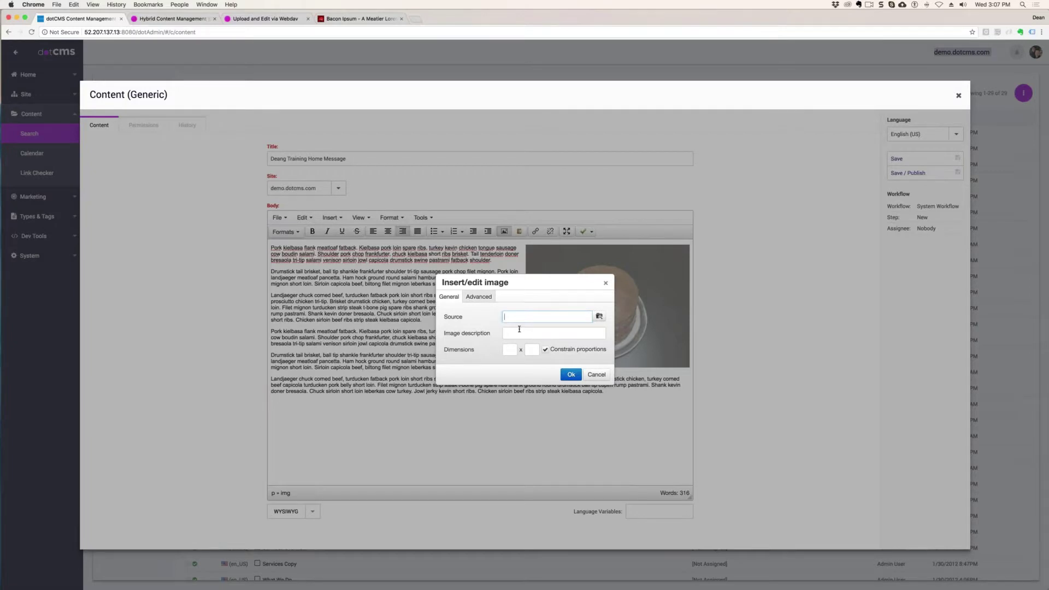
left_click(549, 335)
type("My Cake")
- Set the image's vertical and horizontal space to 20 and border to 1, then confirm
left_click(478, 296)
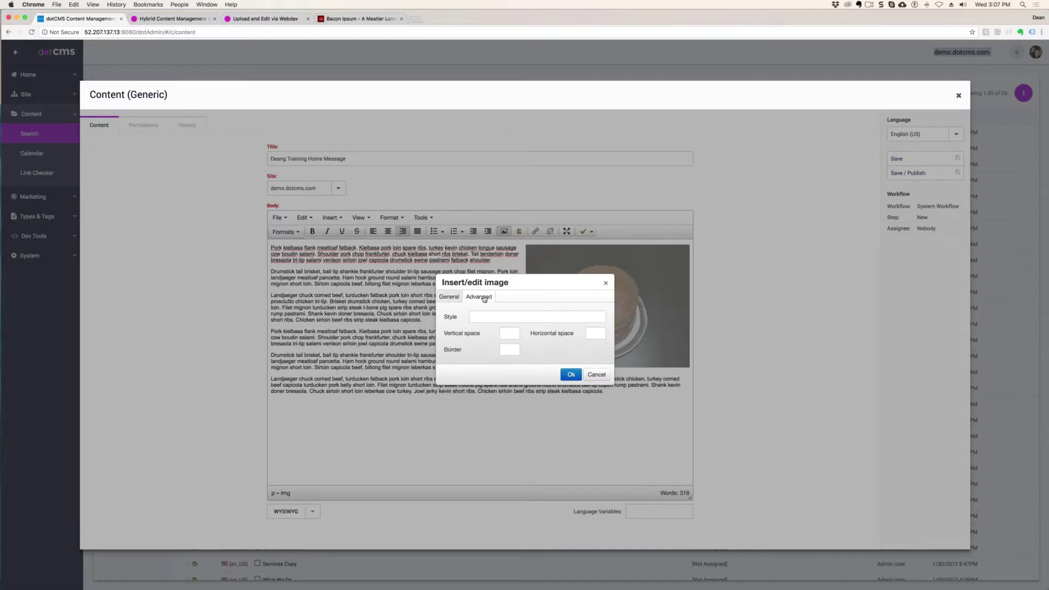
left_click(507, 333)
type("15")
left_click(594, 332)
left_click_drag(578, 317, 471, 317)
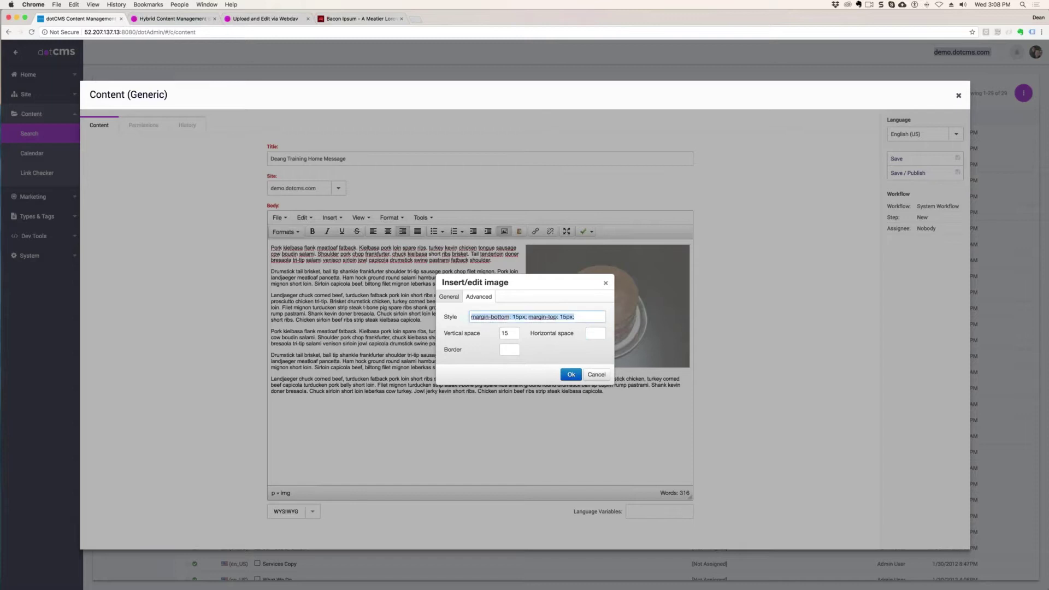
left_click(591, 332)
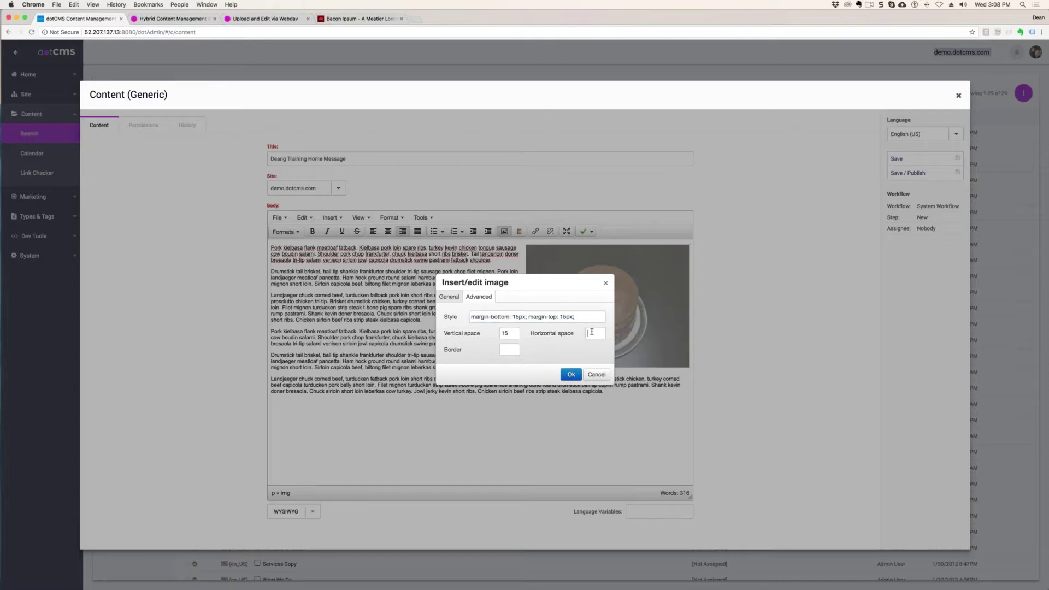
type("15")
double_click(515, 333)
type("20")
double_click(599, 336)
type("20")
key("Tab")
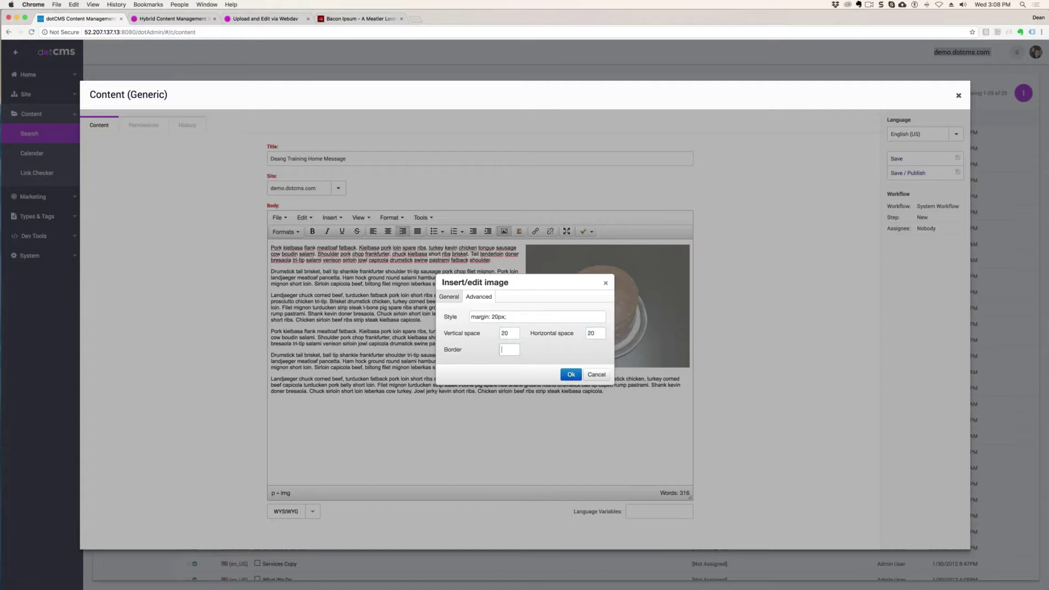
left_click(568, 375)
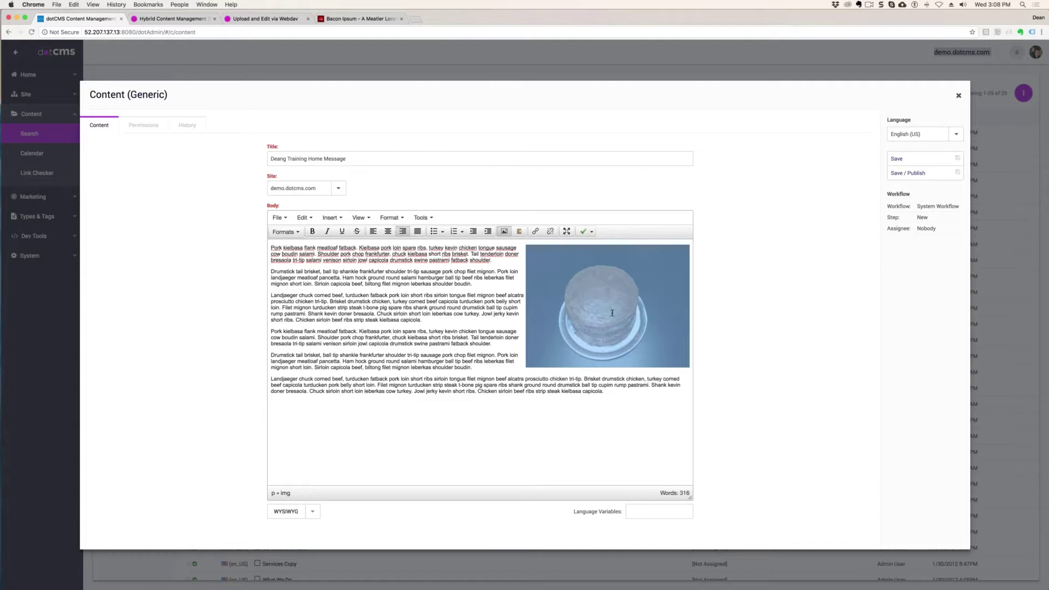
- Save / Publish the home message and close the Content (Generic) editor
left_click(916, 174)
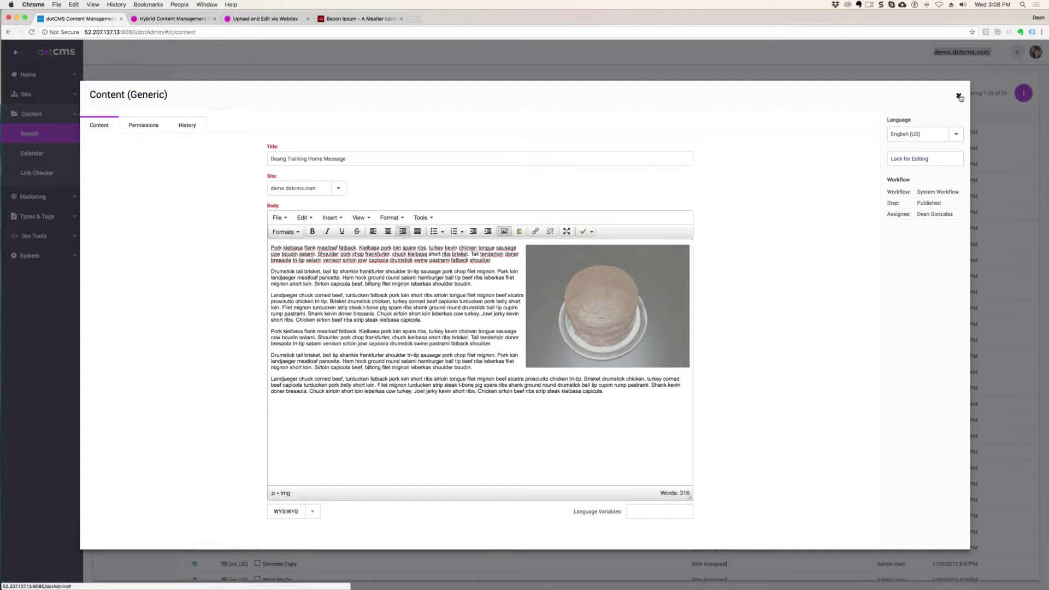
left_click(958, 97)
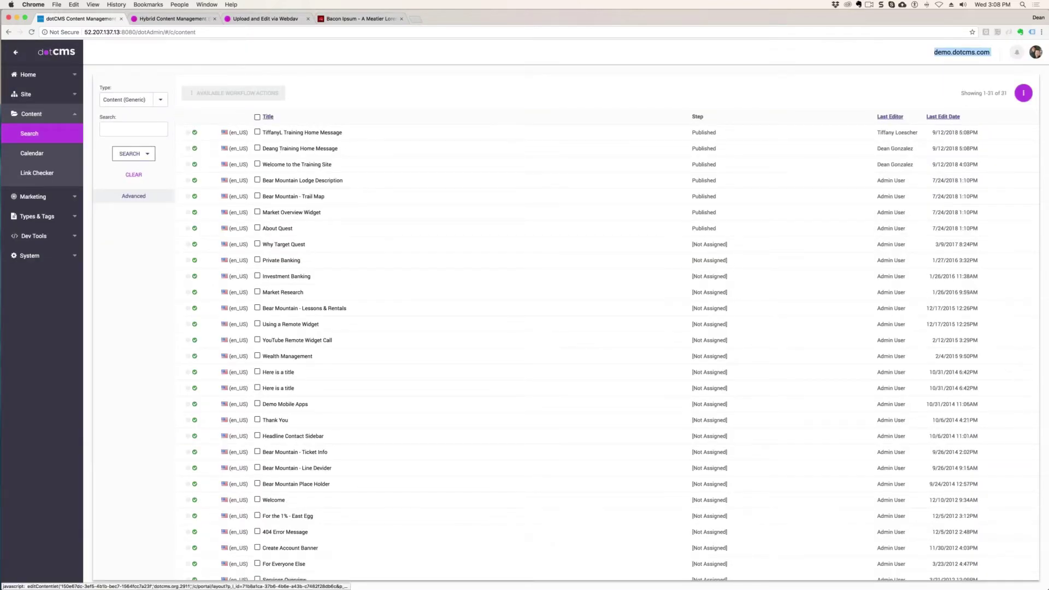
- Reopen the Deang Training Home Message and inspect the img tag in CODE view, restoring it after deletion
left_click(275, 151)
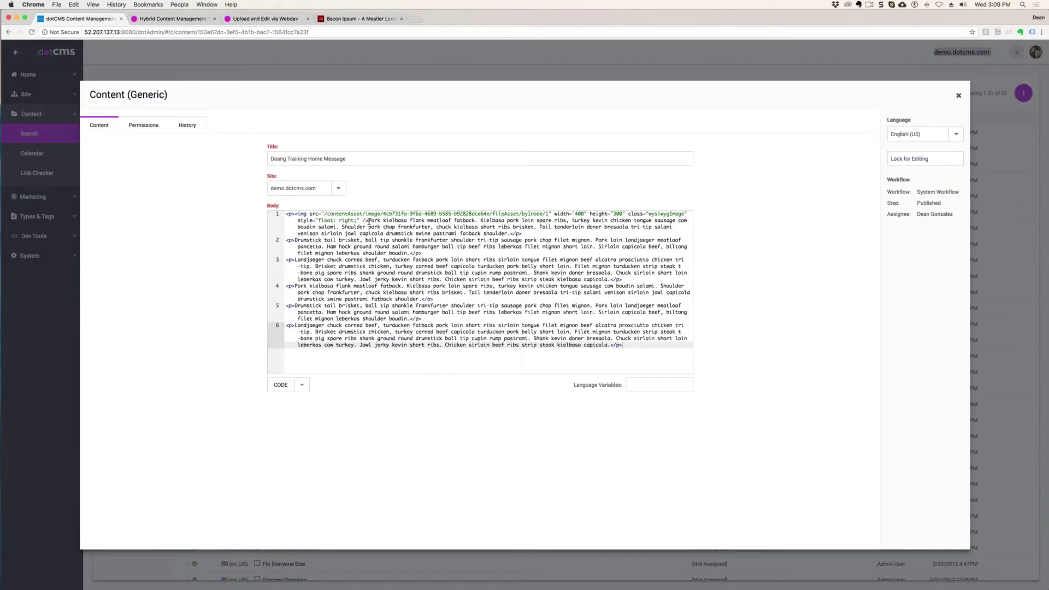
left_click_drag(368, 222, 299, 216)
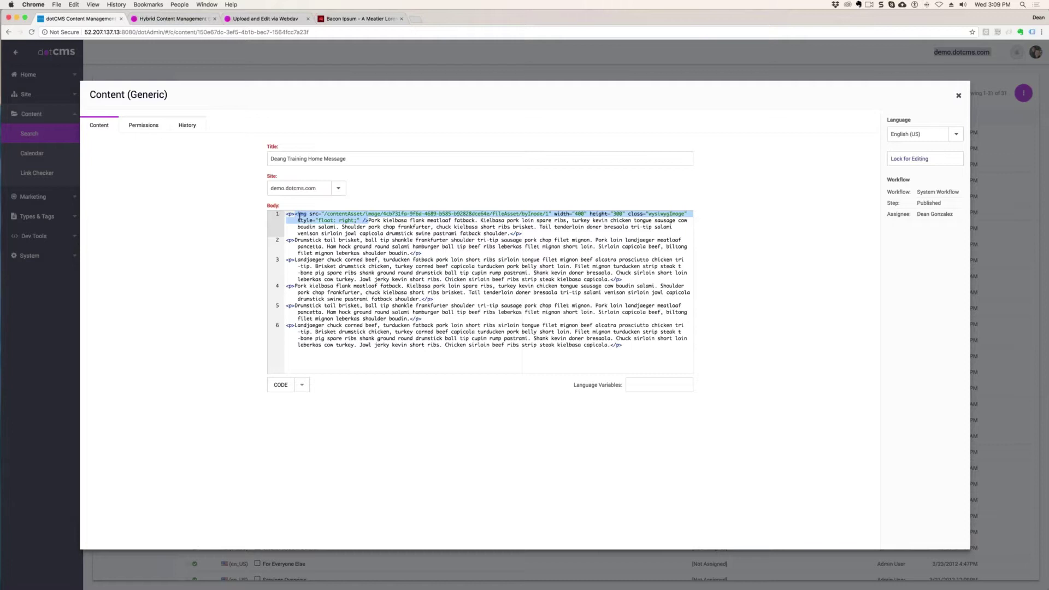
key("BackSpace")
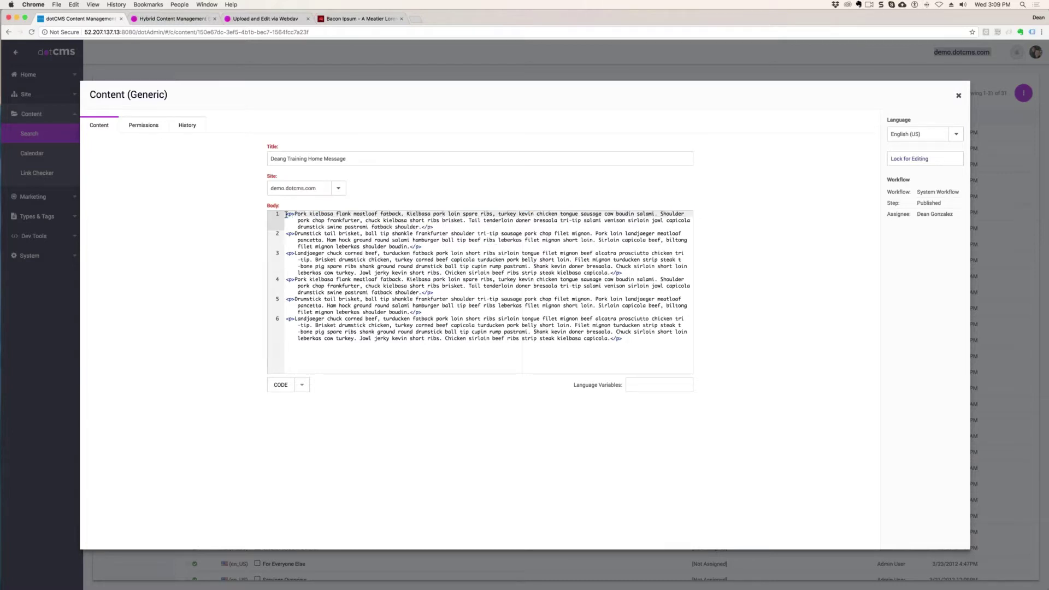
key("super+z")
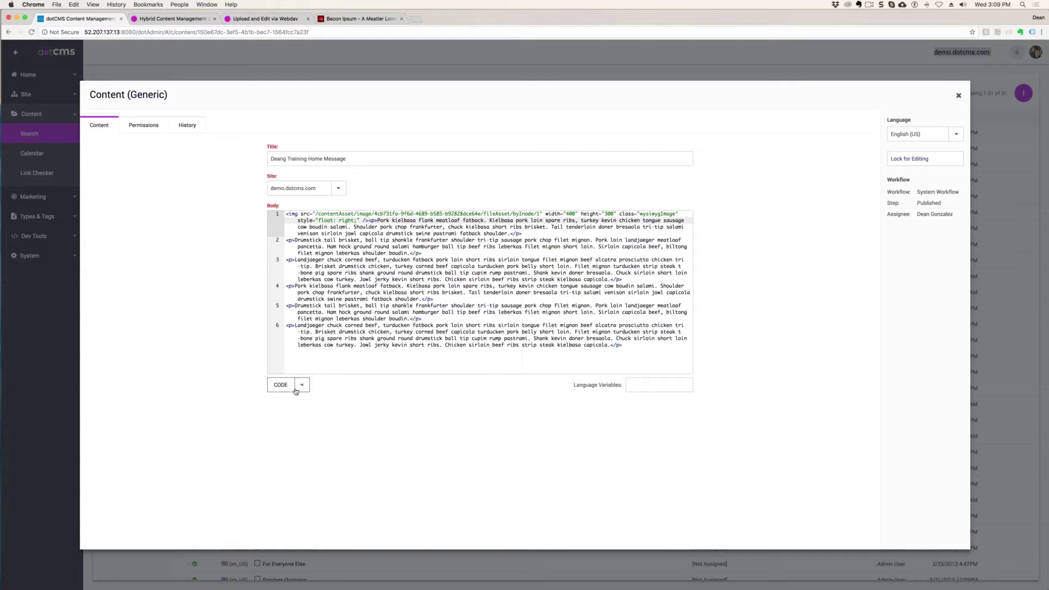
- Back in WYSIWYG, set the cake image's vertical and horizontal space to 20
left_click(301, 388)
left_click(286, 399)
left_click(563, 286)
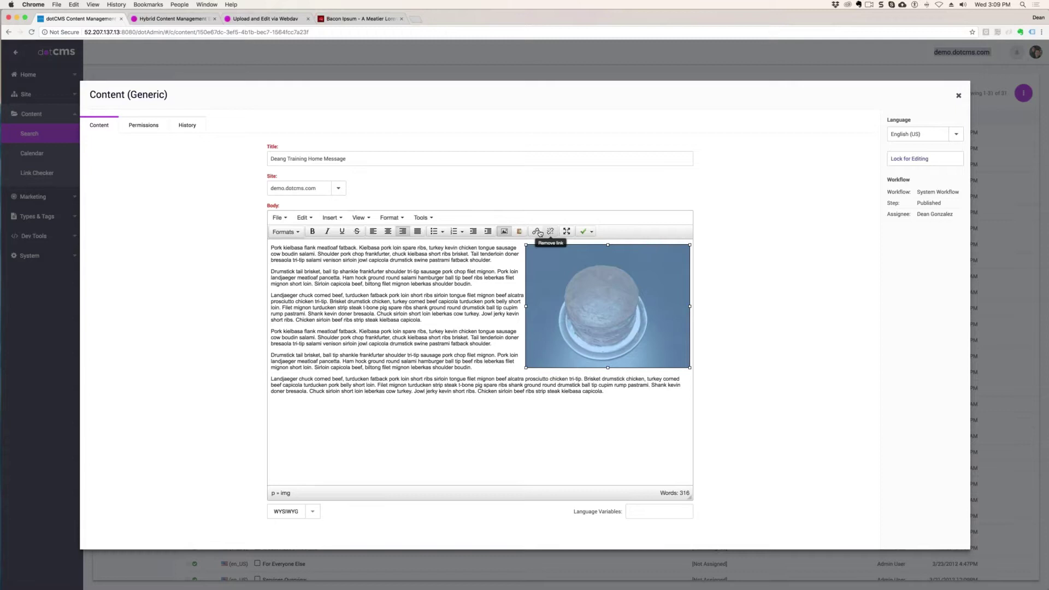
left_click(505, 231)
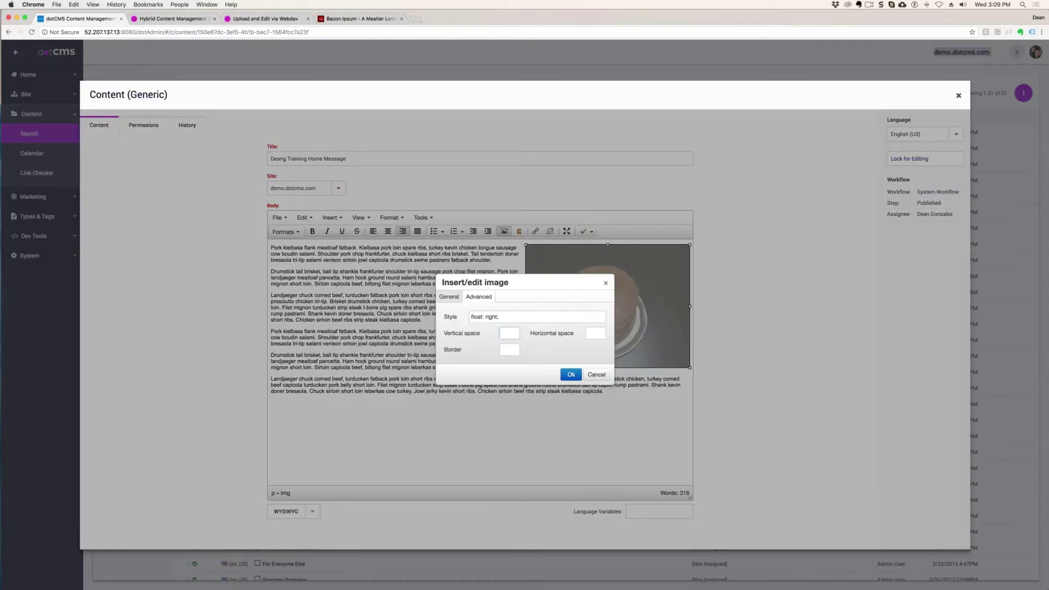
type("20")
left_click(595, 333)
type("20")
left_click(512, 348)
left_click(574, 372)
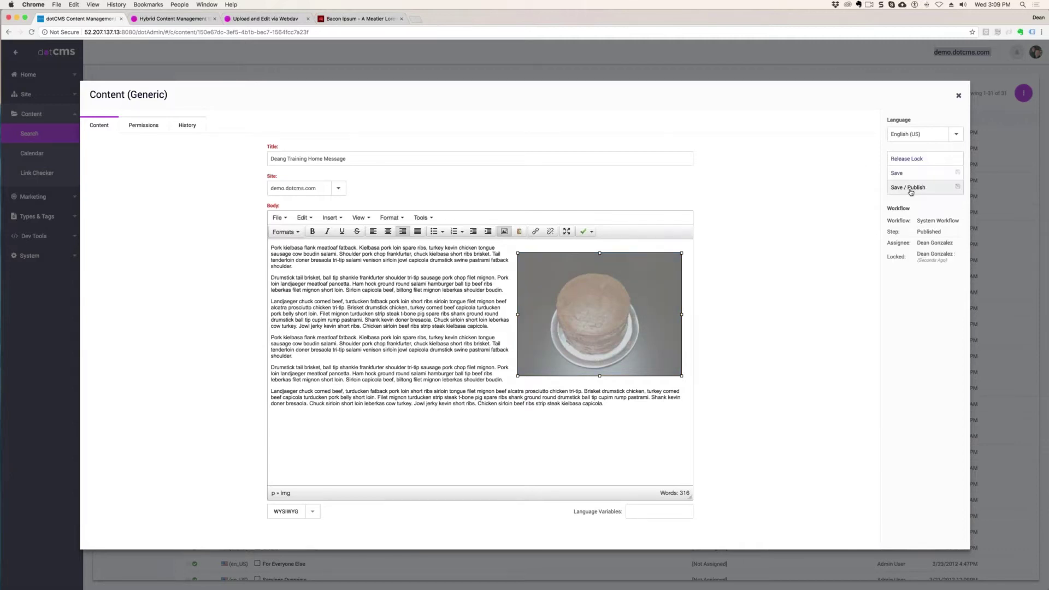
- Publish the updated home message, close the editor, and open Site > Browser
left_click(902, 189)
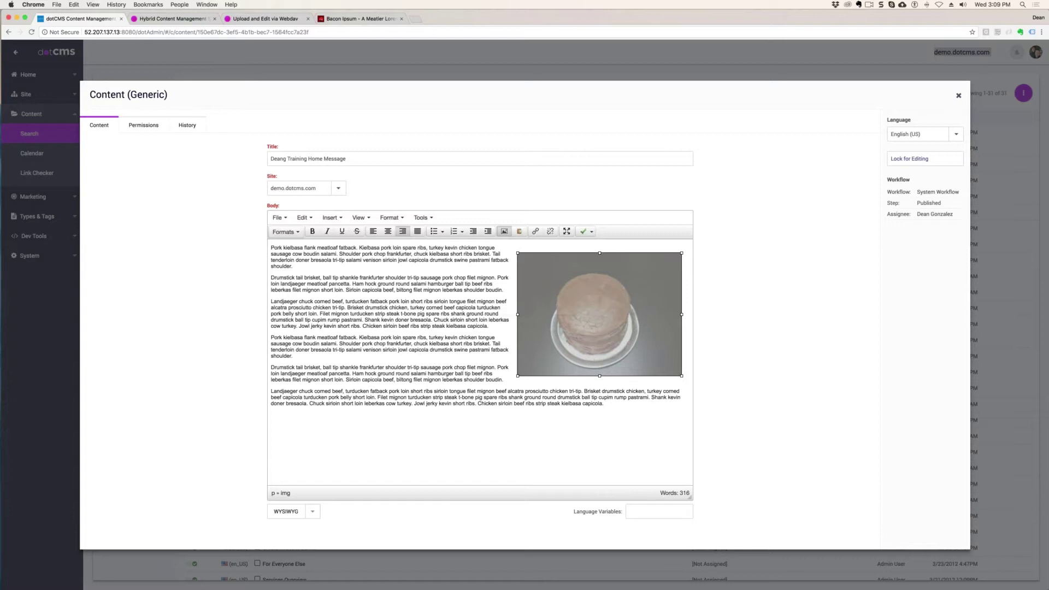
left_click(958, 95)
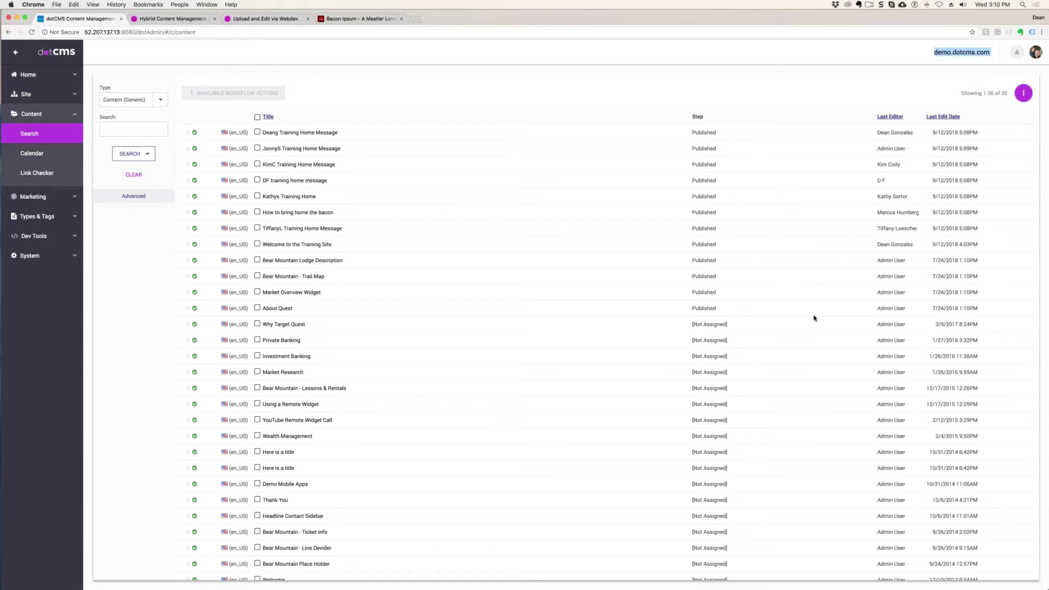
left_click(160, 99)
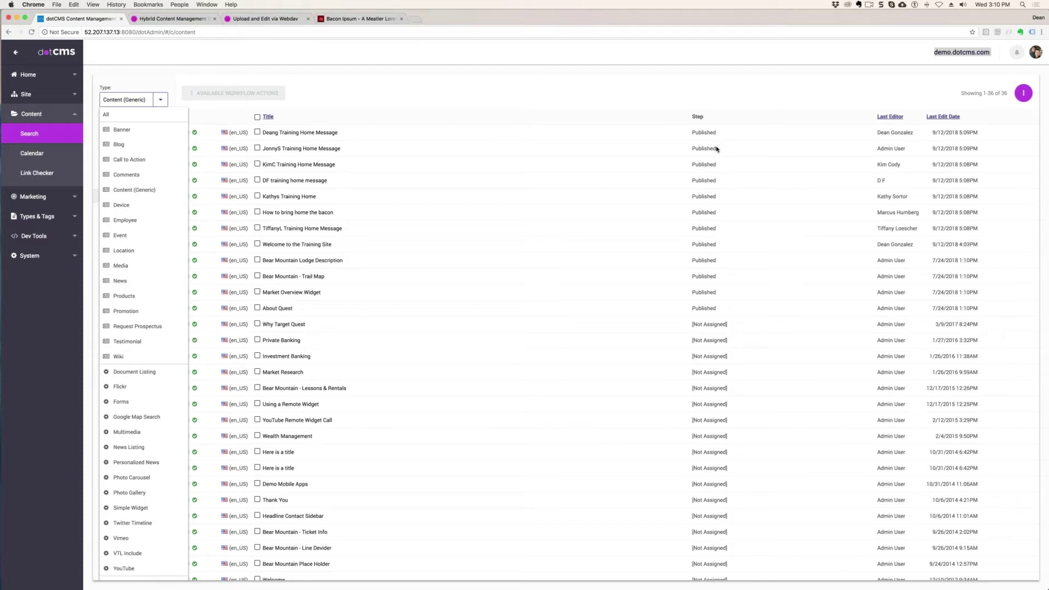
left_click(381, 92)
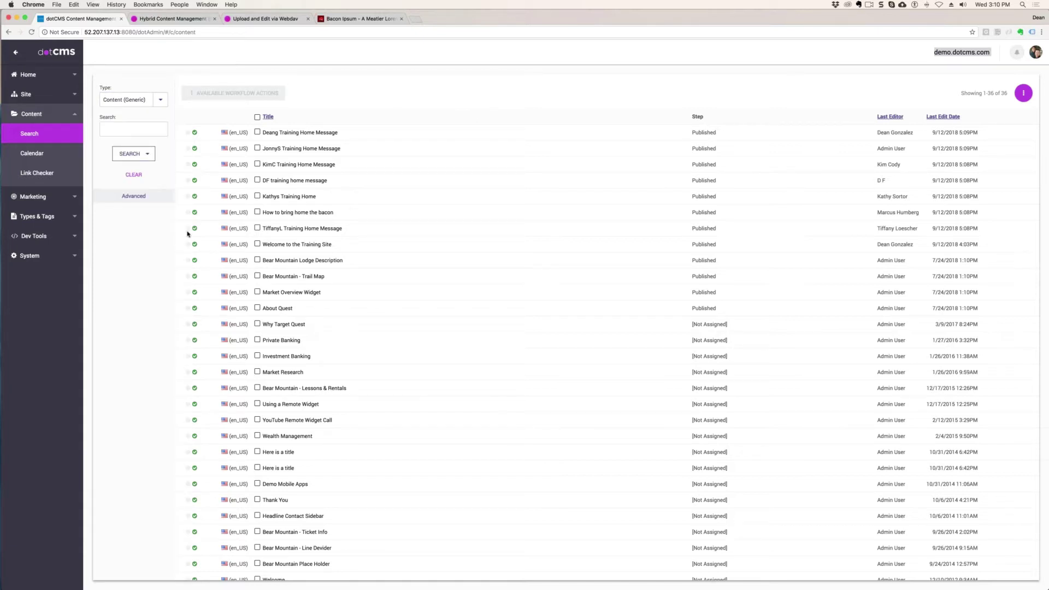
left_click(26, 94)
left_click(30, 113)
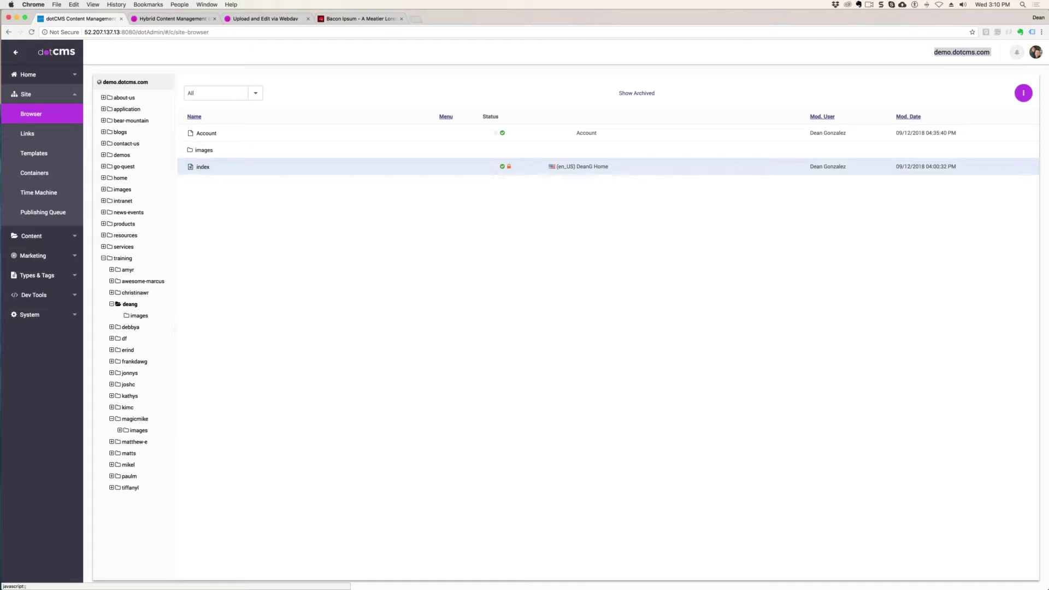
- Open the DeanG Home index page in edit mode and bring up the main column's add menu
left_click(203, 168)
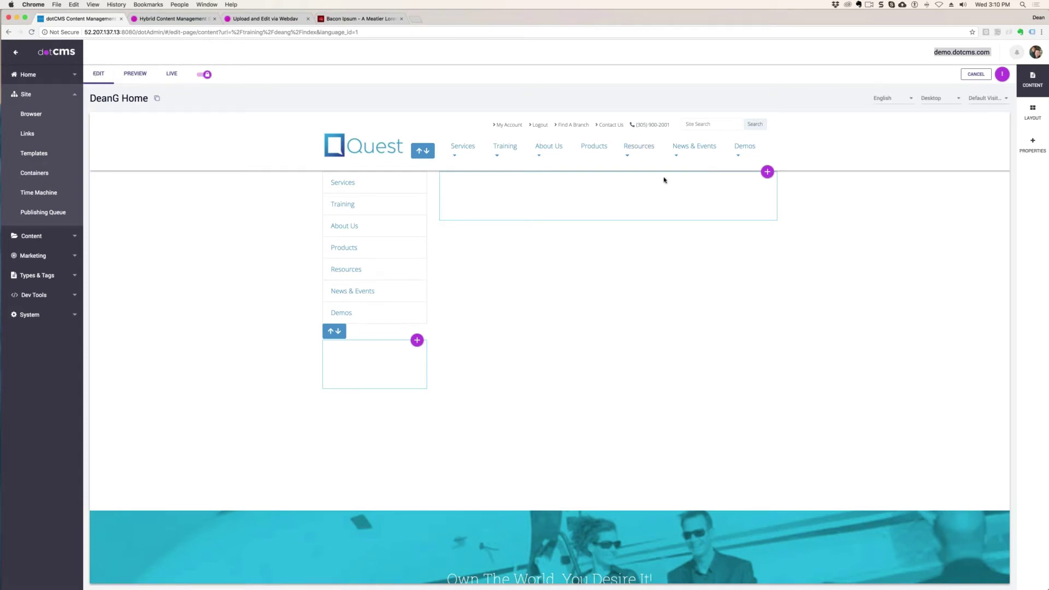
left_click(99, 74)
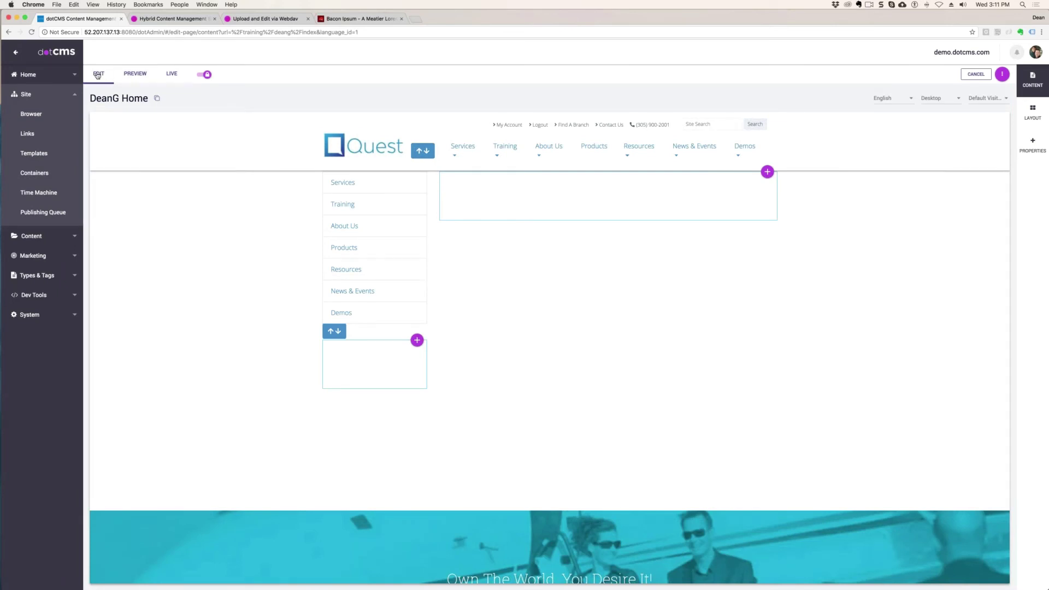
left_click(767, 172)
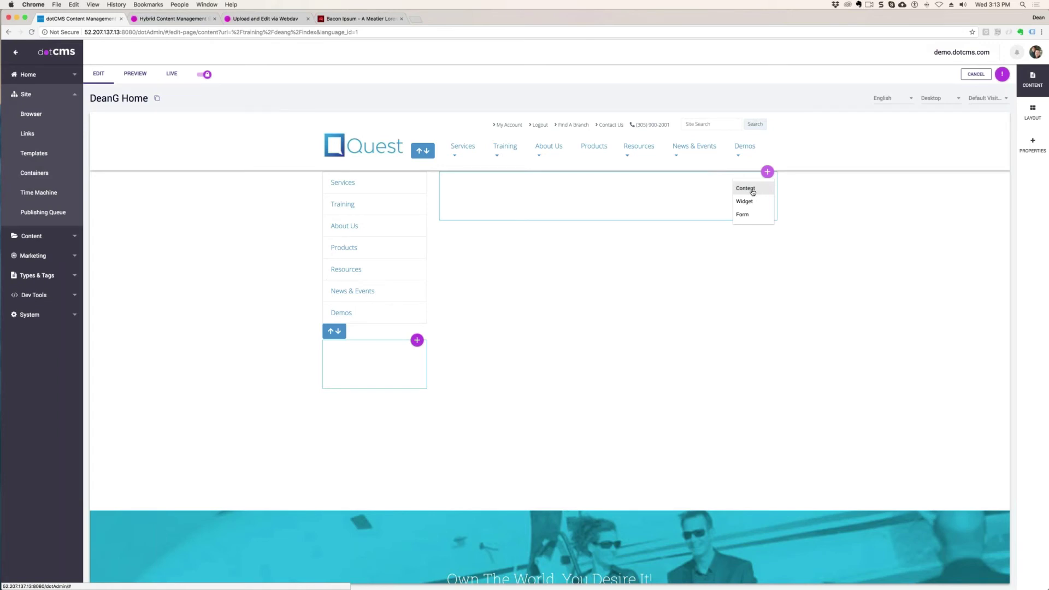
- Search Content (Generic) items for 'E34qDea' and add the Deang Training Home Message to the main column
left_click(753, 193)
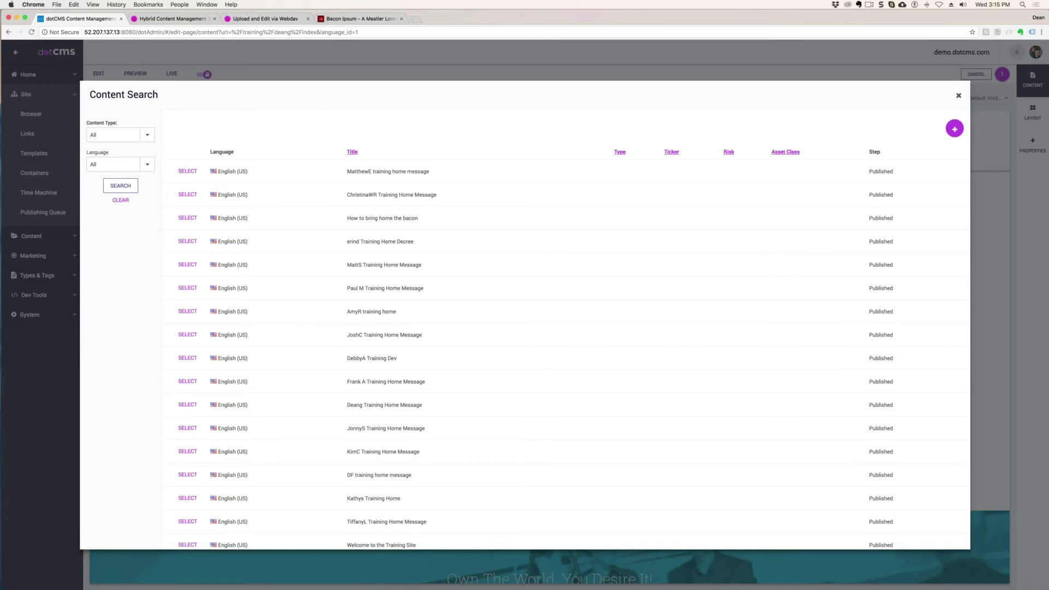
left_click(116, 136)
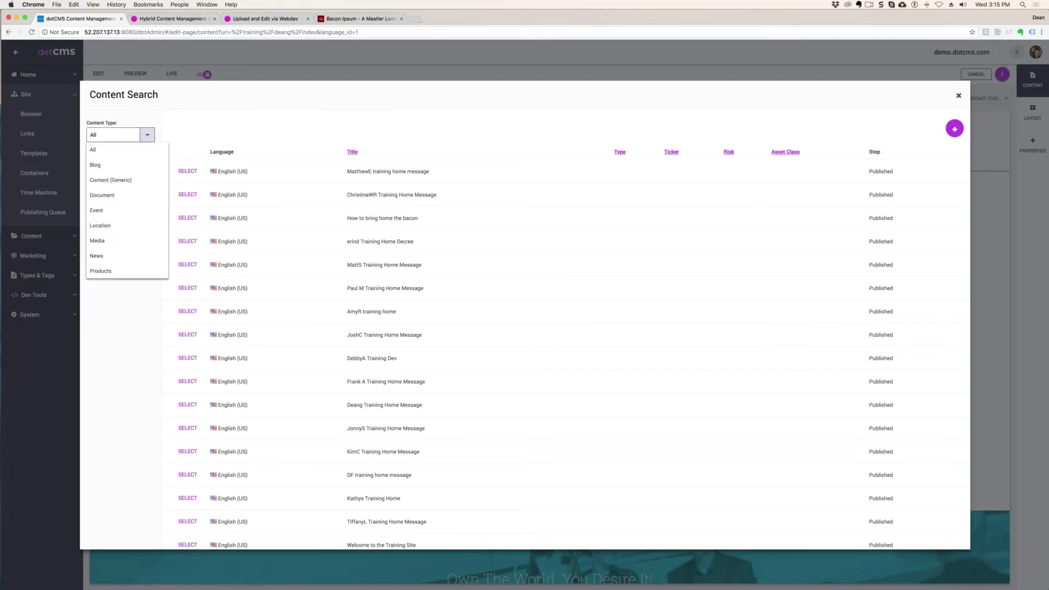
left_click(119, 184)
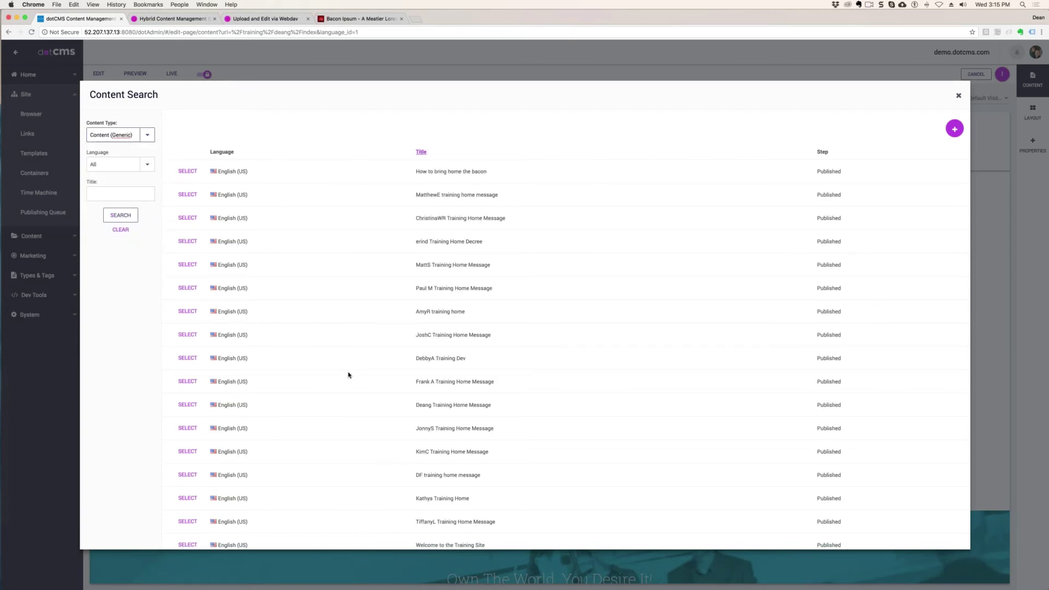
left_click(106, 193)
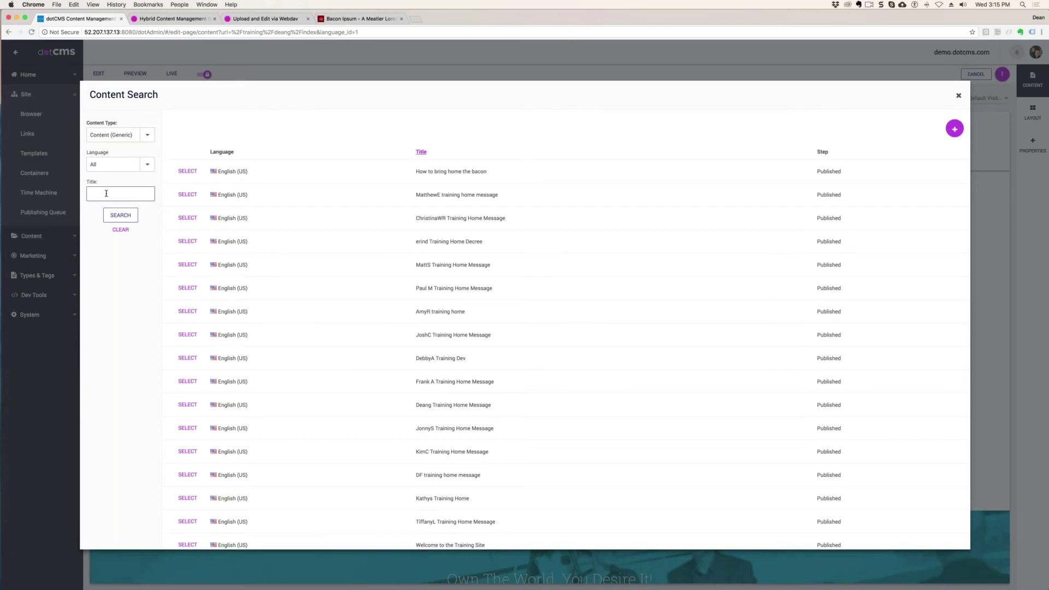
type("E34q")
type("Dean")
left_click(120, 215)
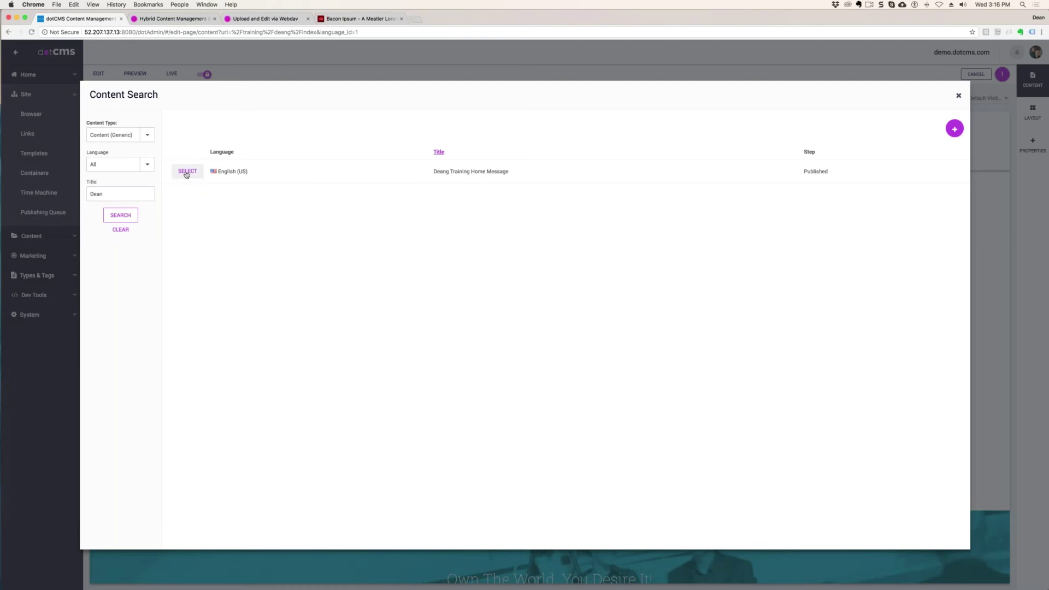
left_click(188, 174)
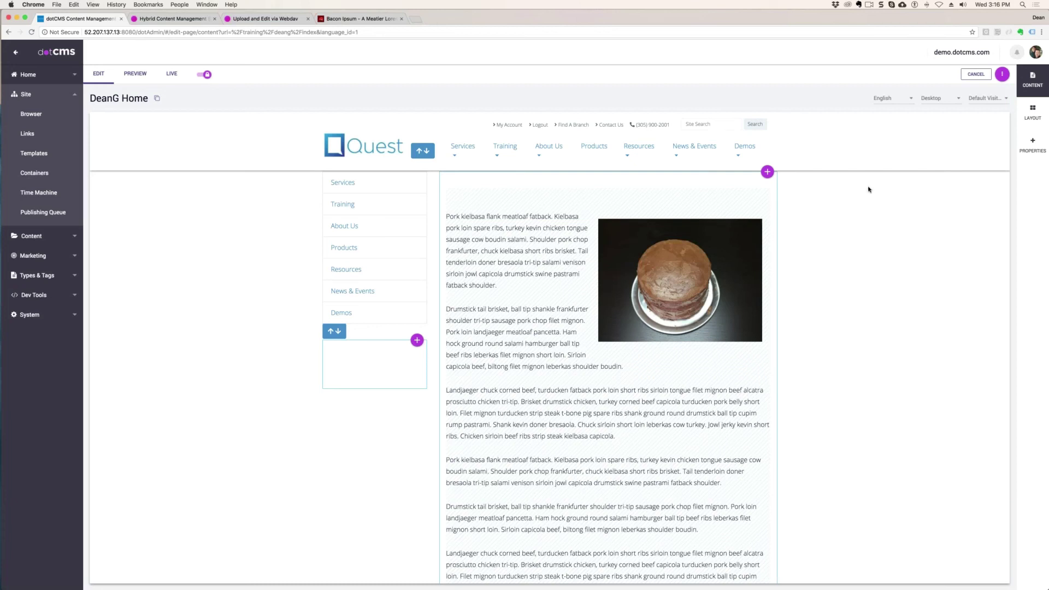
- Drag the home message block into the left sidebar beneath the navigation menu
mouse_move(731, 191)
left_click_drag(731, 188, 435, 459)
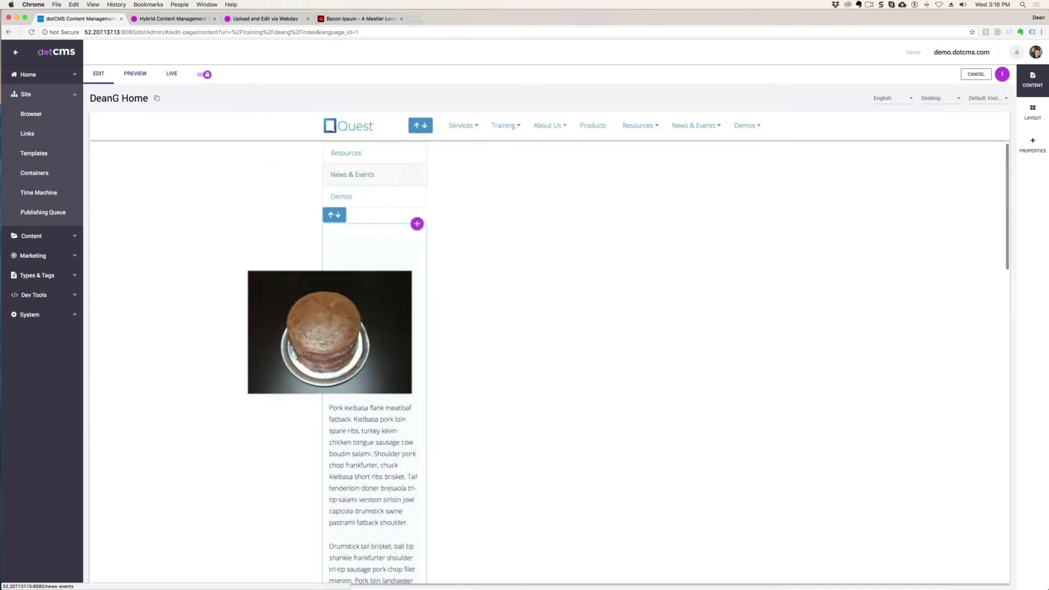